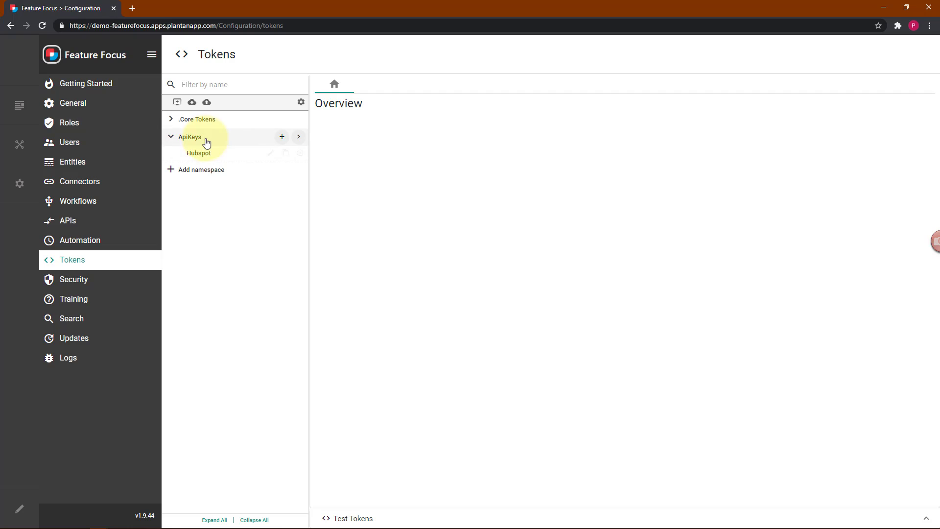
Examine the tokens in the ApiKeys namespace and the definition settings offered for a new token.
left_click(299, 139)
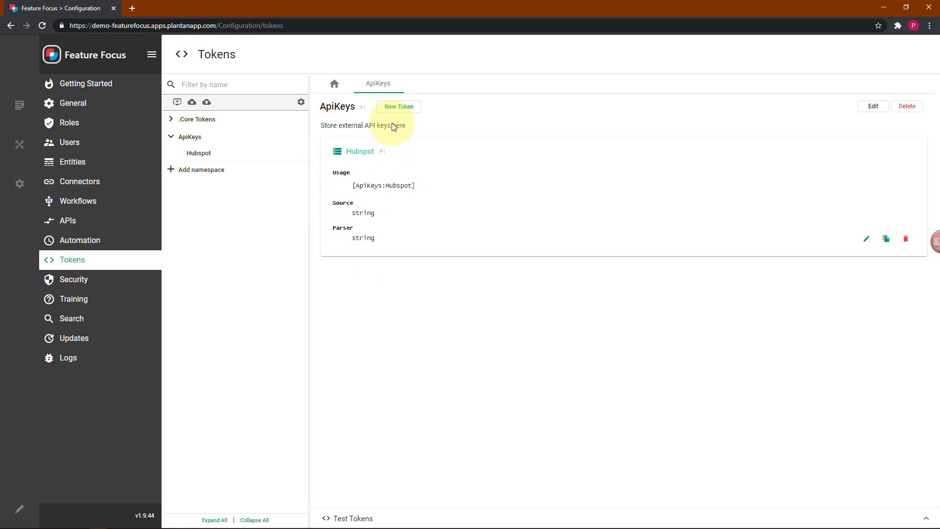
left_click(396, 107)
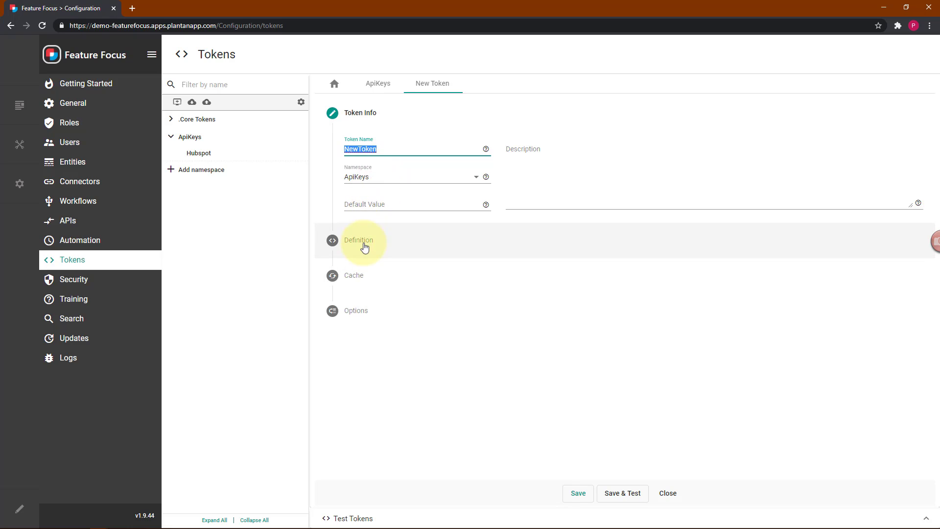
left_click(364, 244)
left_click(381, 196)
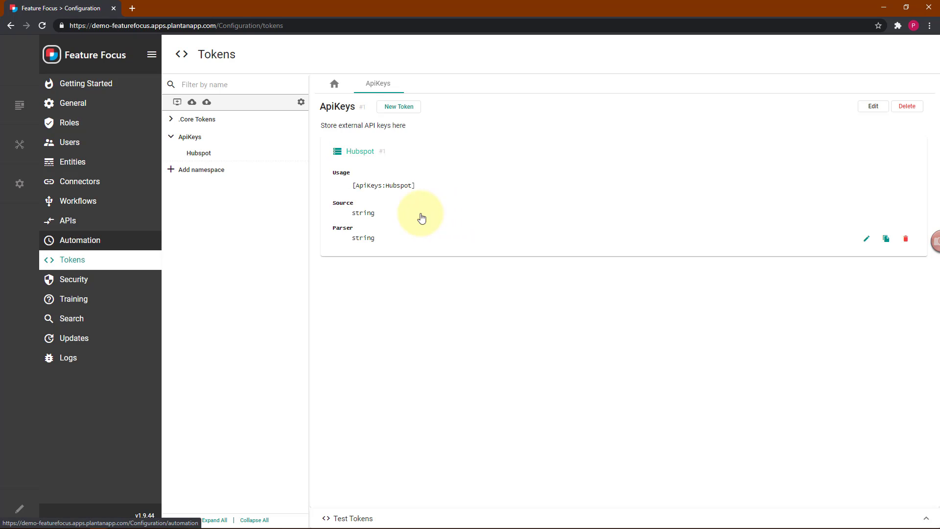
Create a new workflow and name it Get HubSpot Contact List.
left_click(69, 206)
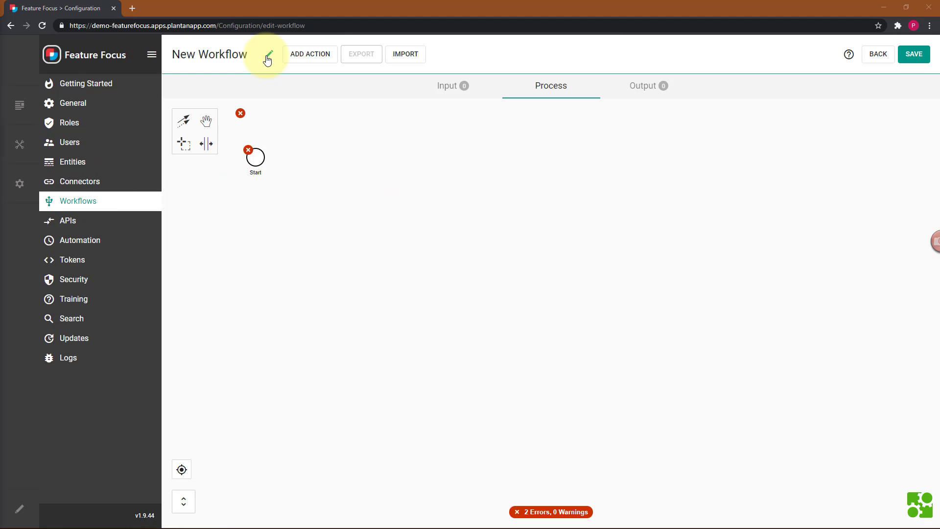
left_click(269, 53)
triple_click(447, 254)
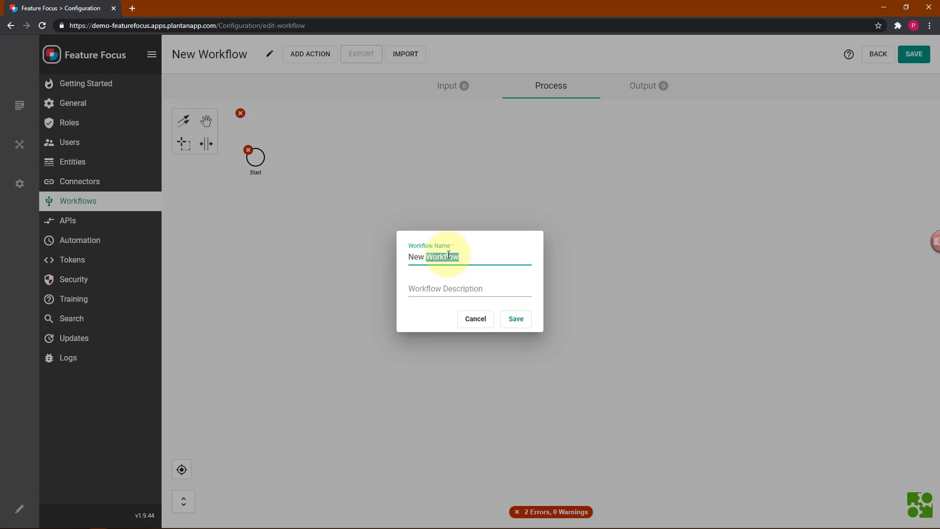
type("Get HubSpot Contact List")
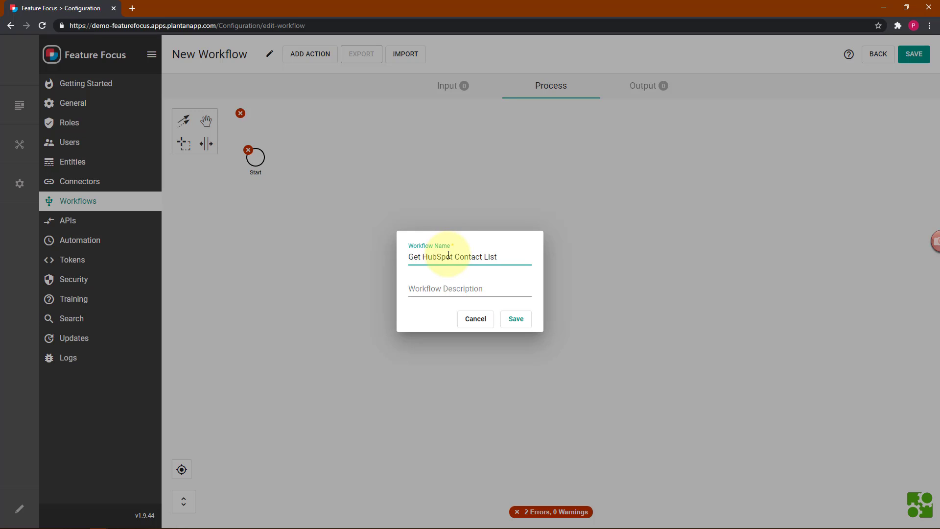
left_click(521, 326)
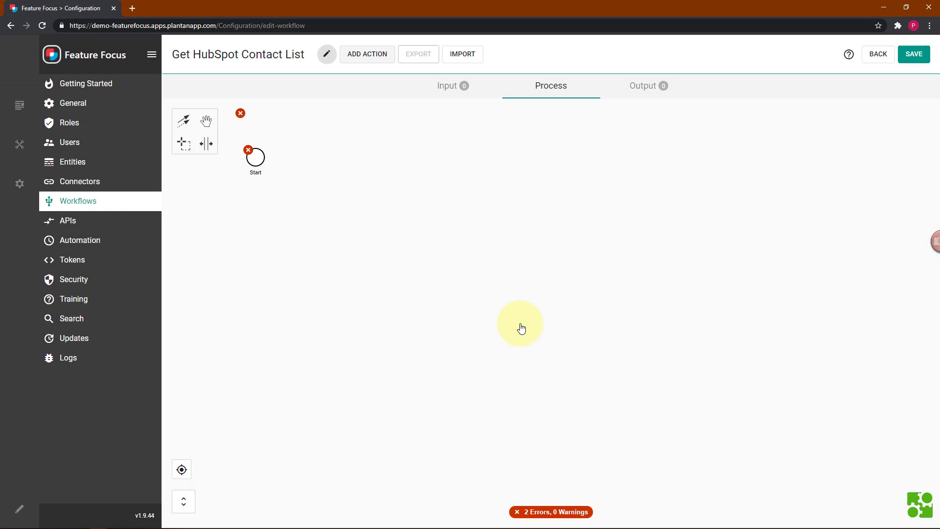
Add a Server Request action to the workflow's process.
left_click(364, 58)
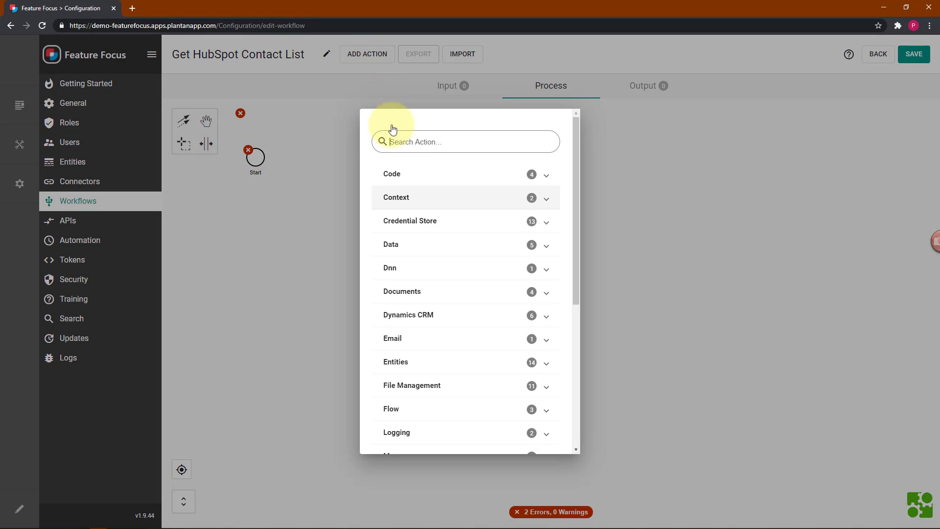
left_click(399, 142)
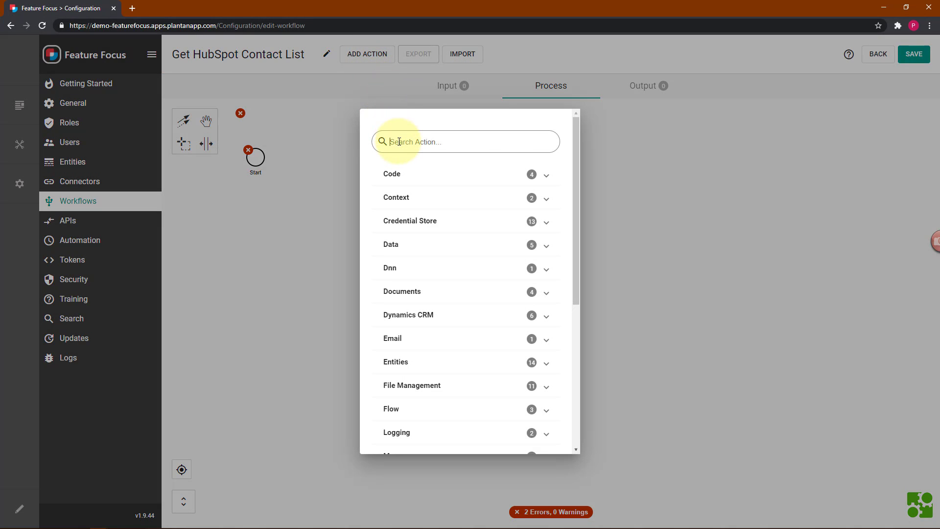
type("server")
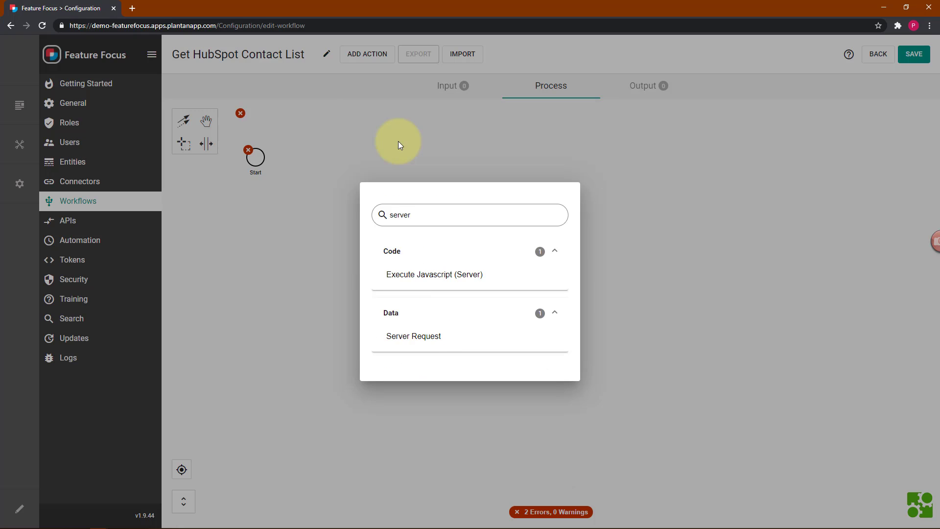
left_click(427, 334)
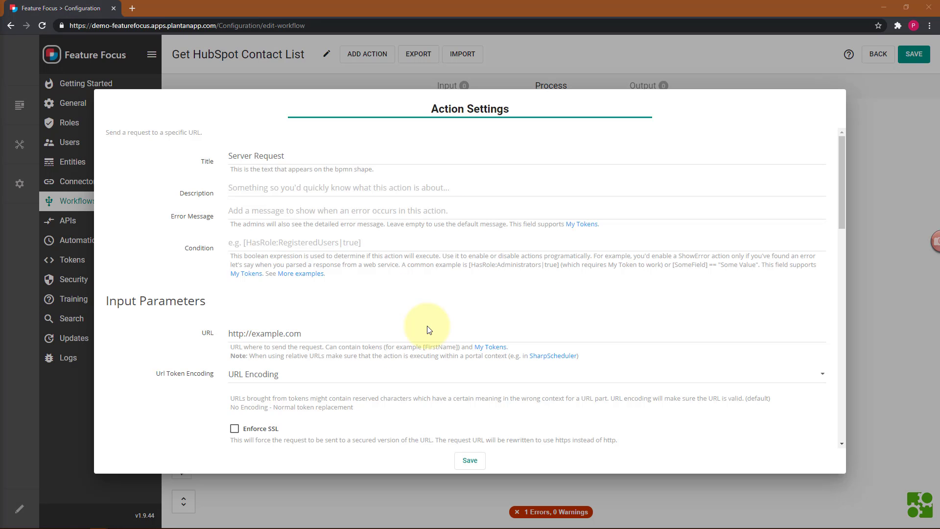
left_click(428, 327)
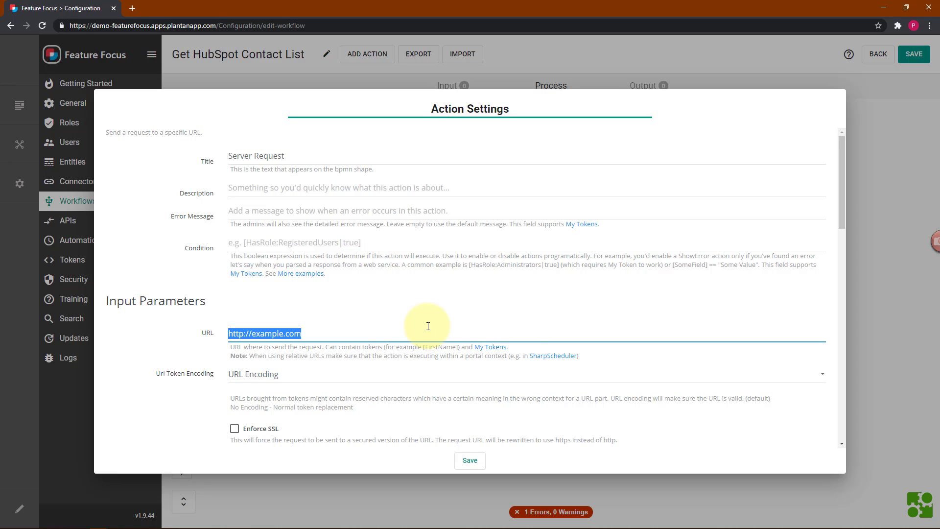
type("https://api.hubapi.com/contacts/v1/lists/[ListID]/contacts/all?hapikey=[APIKeys:Hubspot]")
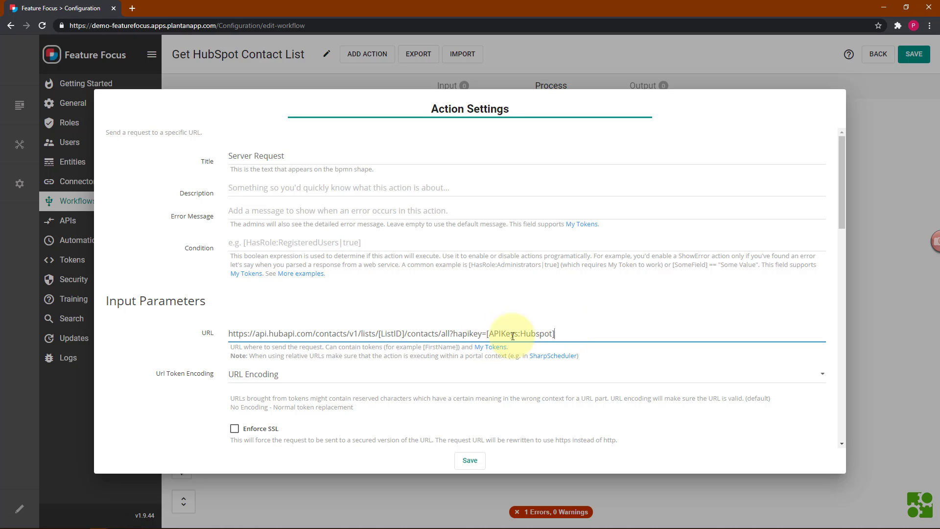
scroll(487, 342, "down", 5)
left_click_drag(253, 260, 394, 293)
key("BackSpace")
Set the request's HTTP method to GET and its output token name to ContactJSON, and save the action.
scroll(203, 318, "down", 5)
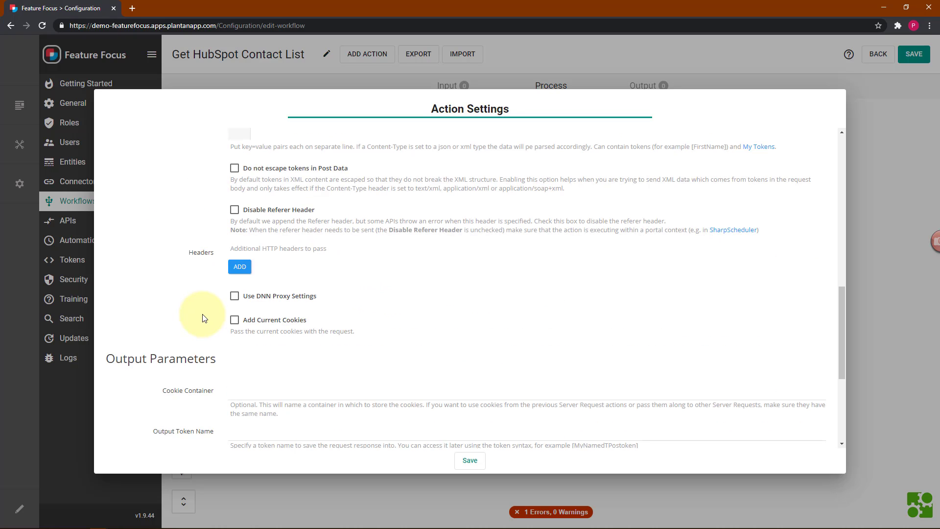
scroll(204, 316, "up", 5)
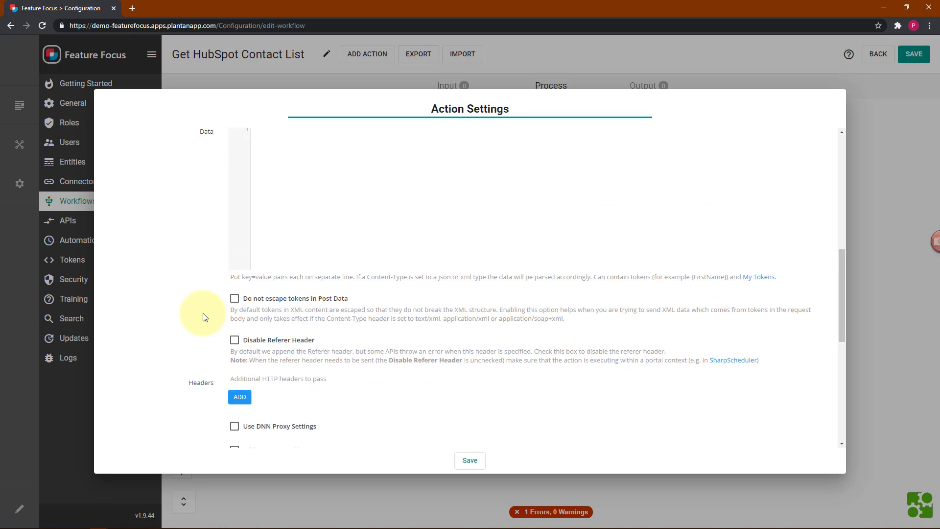
left_click(244, 229)
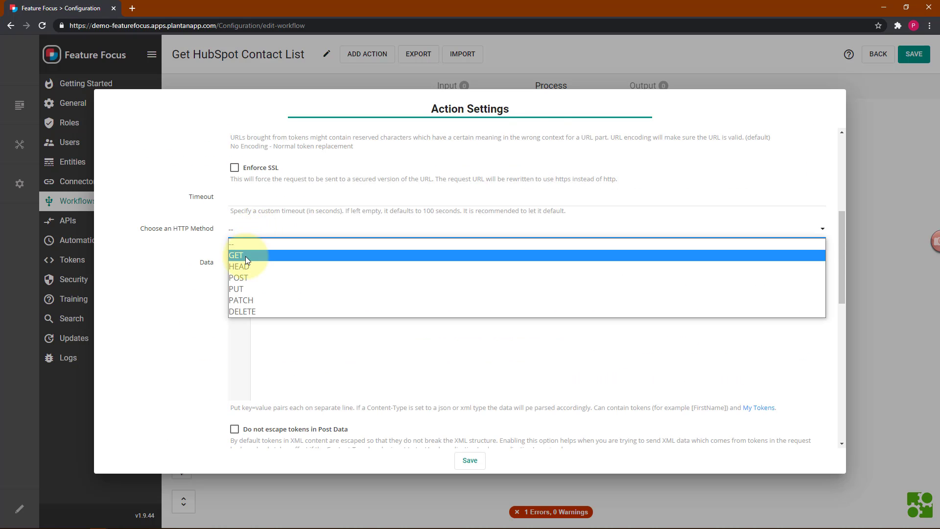
left_click(246, 256)
scroll(111, 334, "down", 5)
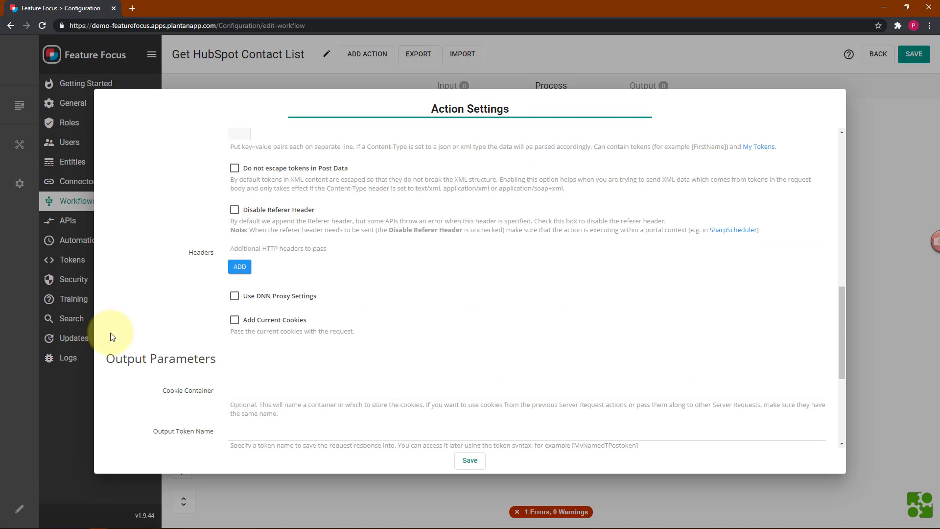
scroll(112, 337, "down", 4)
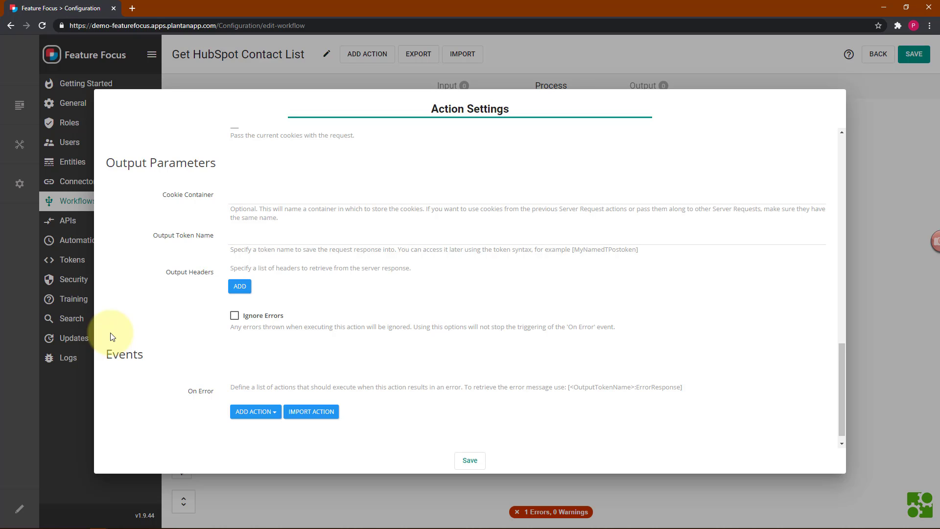
left_click(241, 238)
type("ContactJSON")
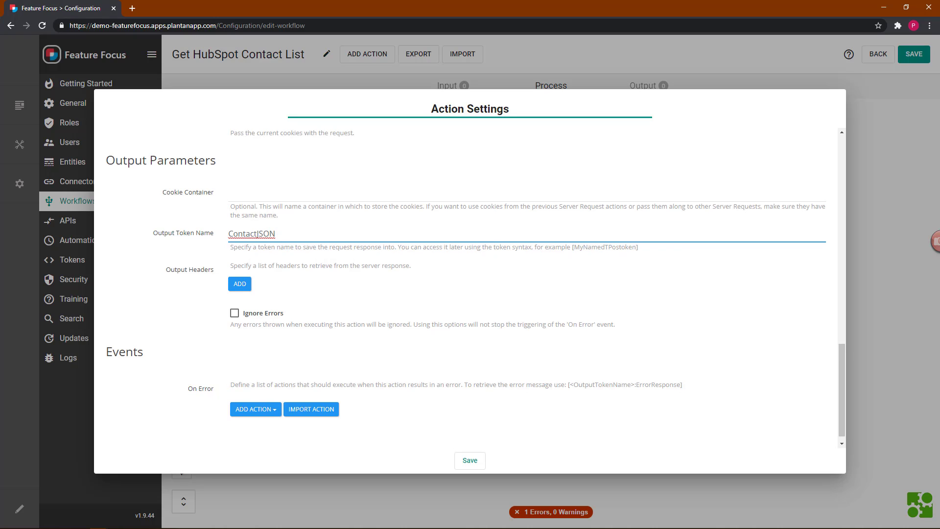
left_click(469, 460)
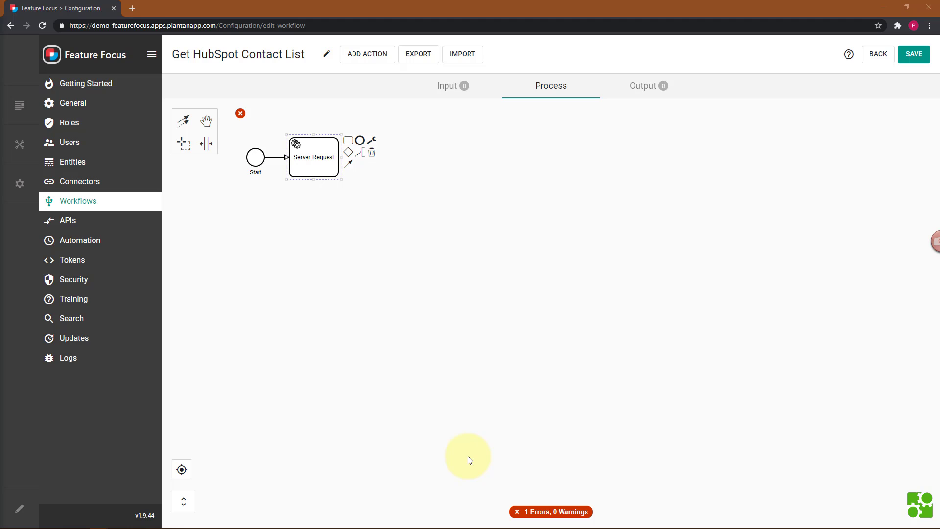
Add an Execute Javascript (Server) action that maps ContactJSON to firstname, lastname and email with output token ContactList, and follow it with an End event.
left_click(364, 58)
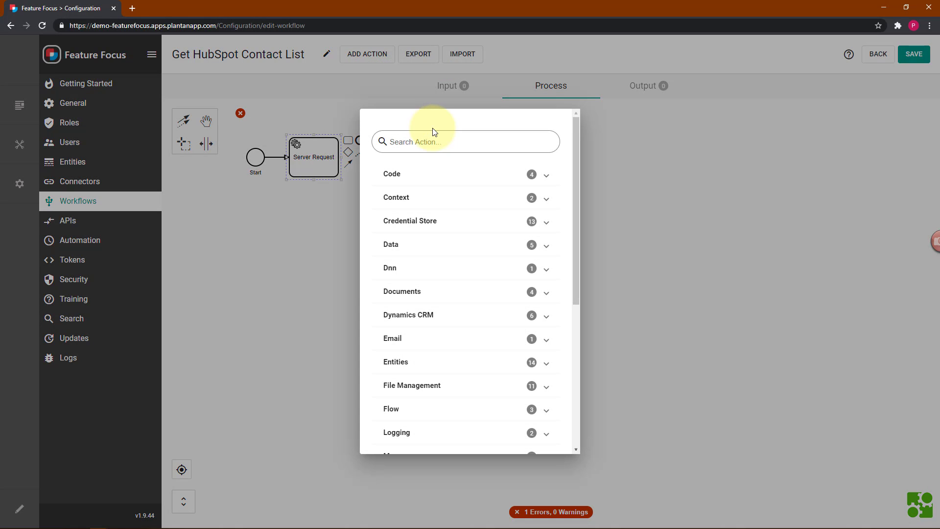
type("serv")
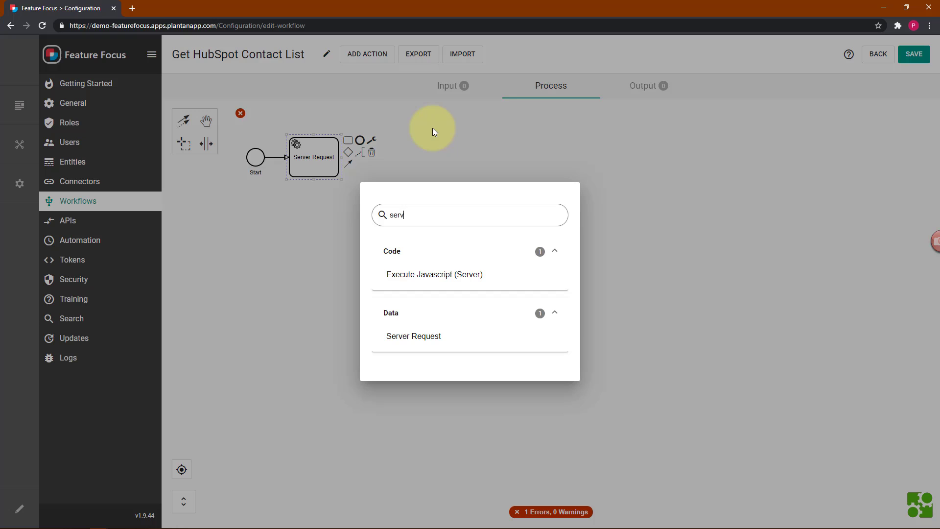
left_click(403, 277)
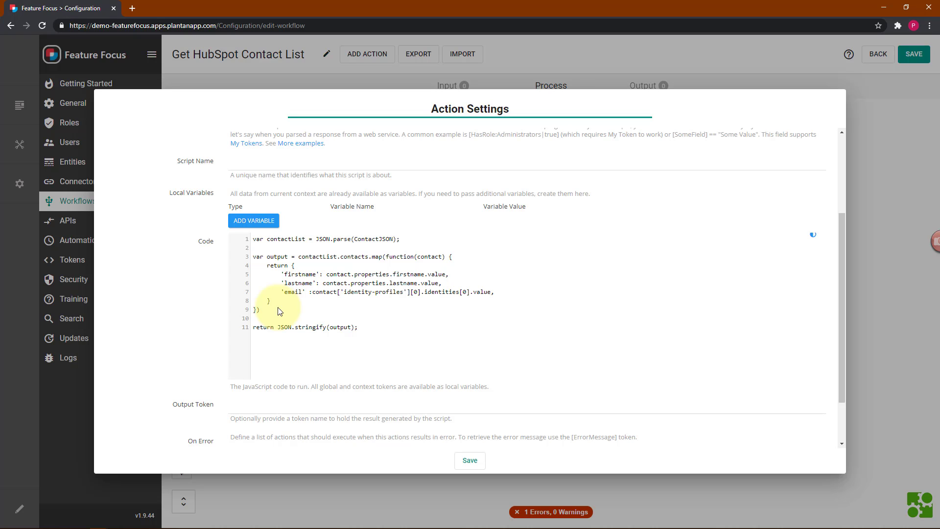
left_click(250, 409)
key("ctrl+v")
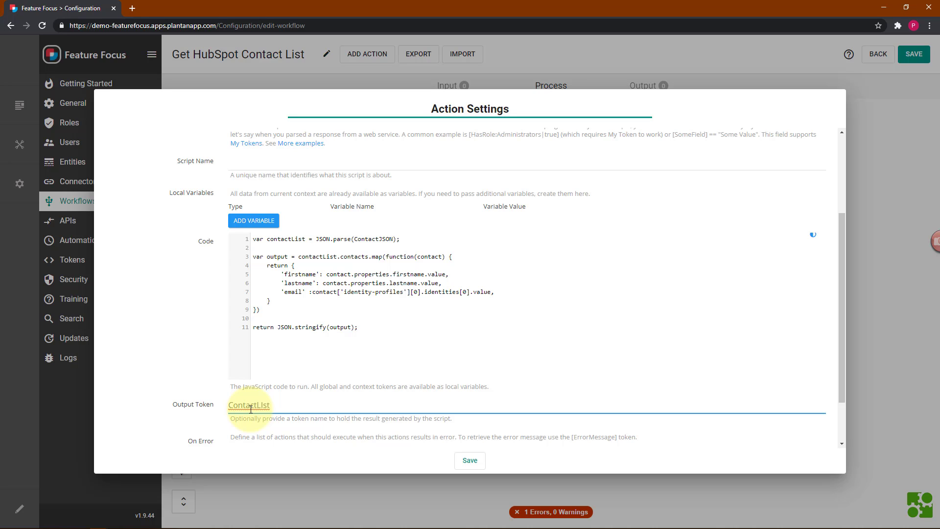
scroll(203, 405, "up", 3)
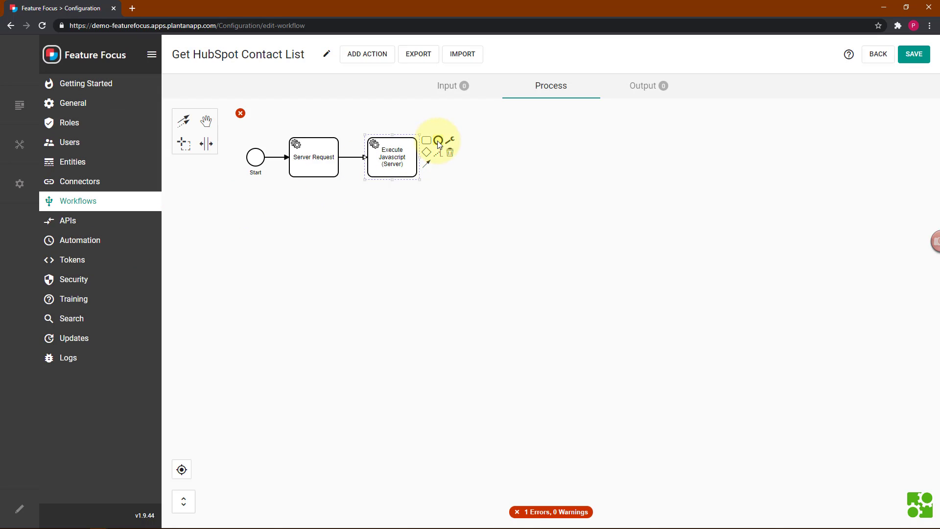
left_click(438, 141)
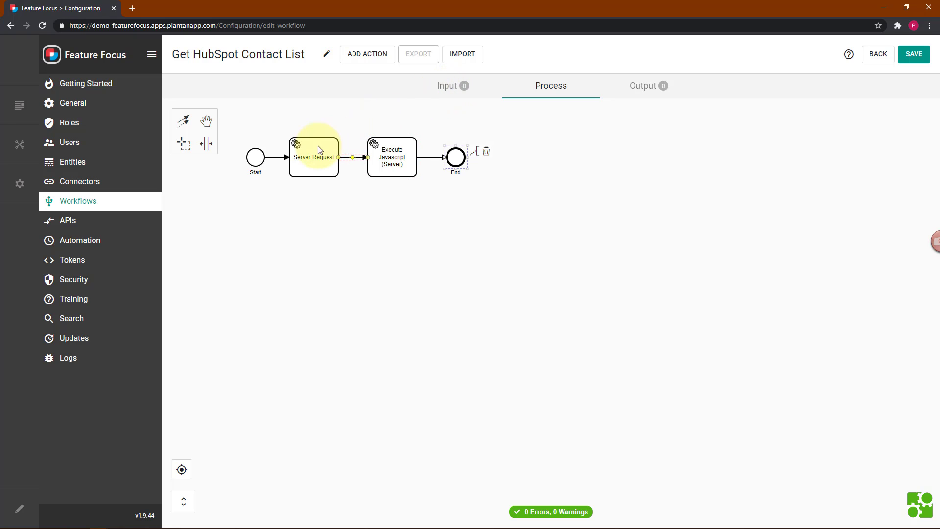
Copy the ListID token name from the Server Request action's URL and leave its settings.
left_click(303, 157)
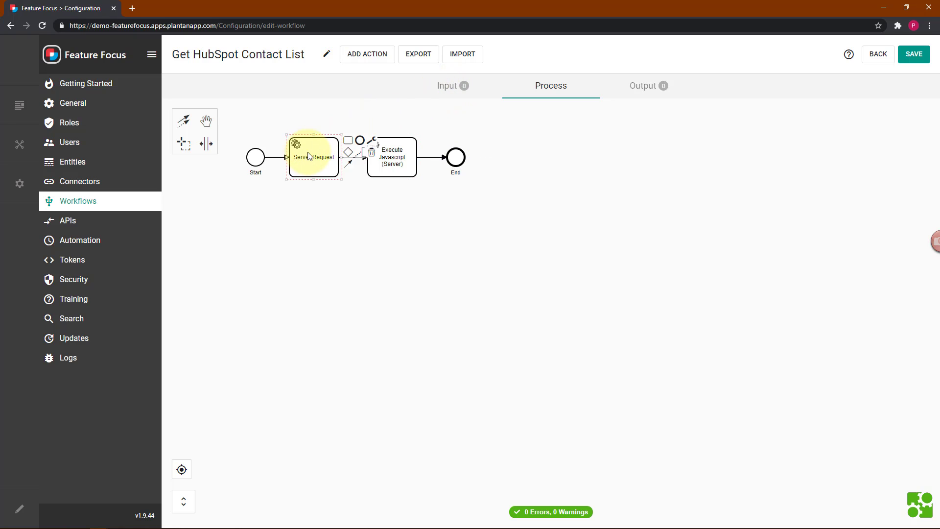
left_click(363, 145)
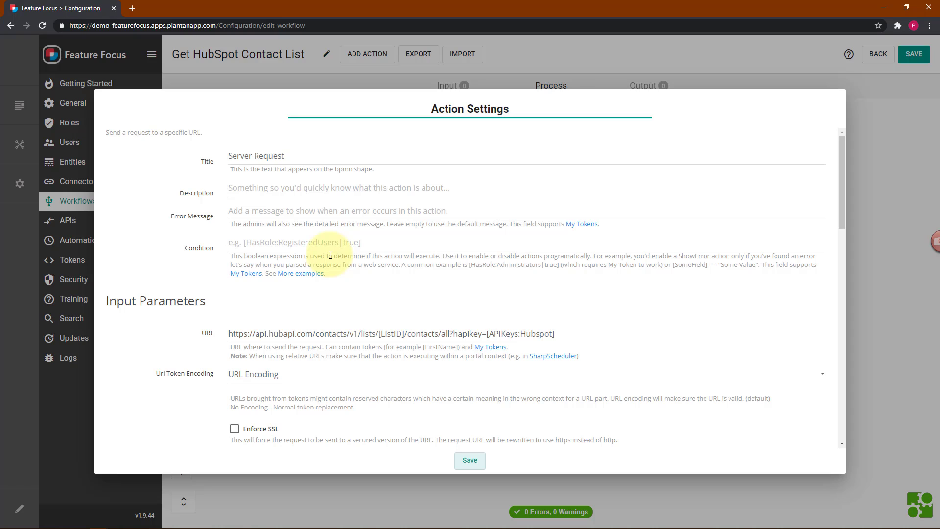
double_click(385, 334)
key("ctrl+c")
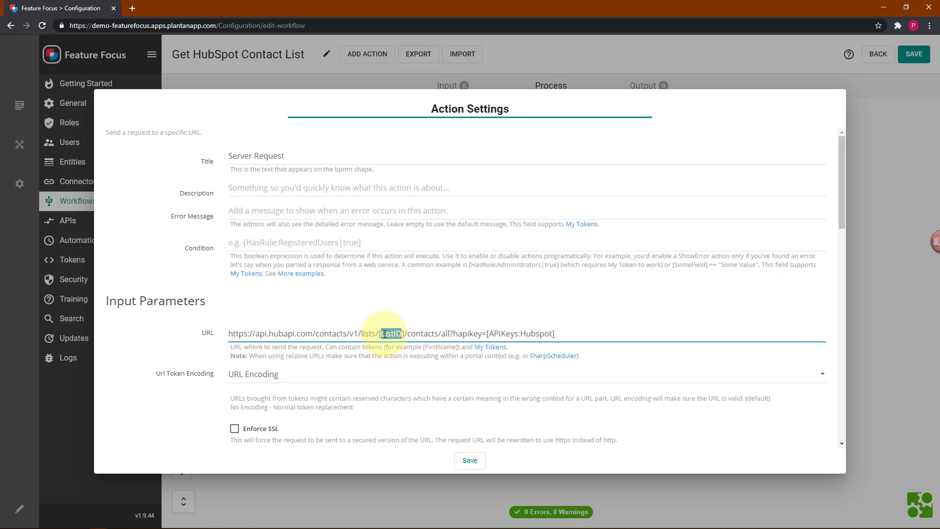
key("Escape")
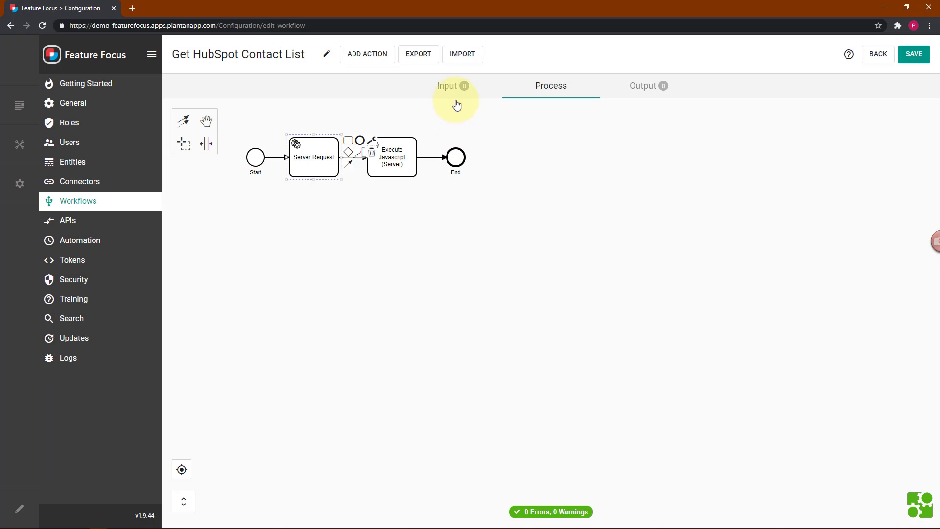
Add a workflow input parameter named ListID with the type Number.
left_click(455, 91)
left_click(207, 155)
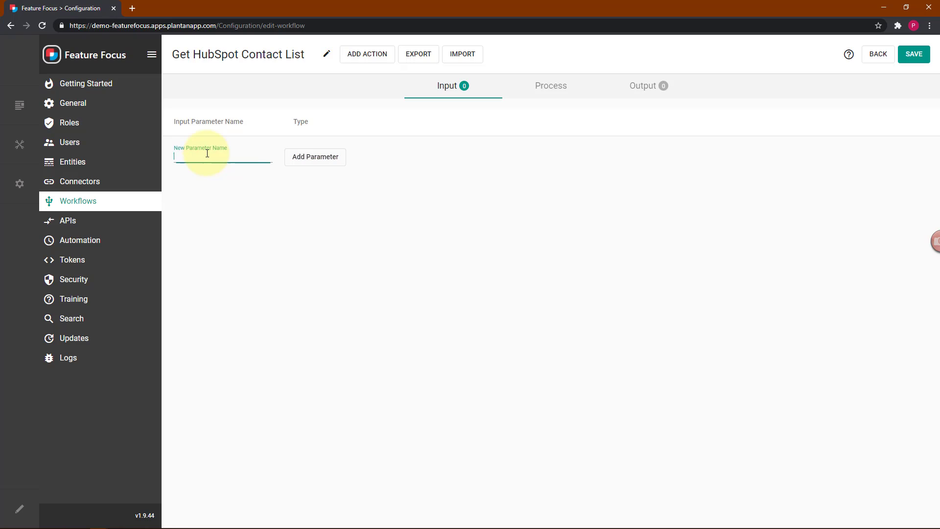
key("ctrl+v")
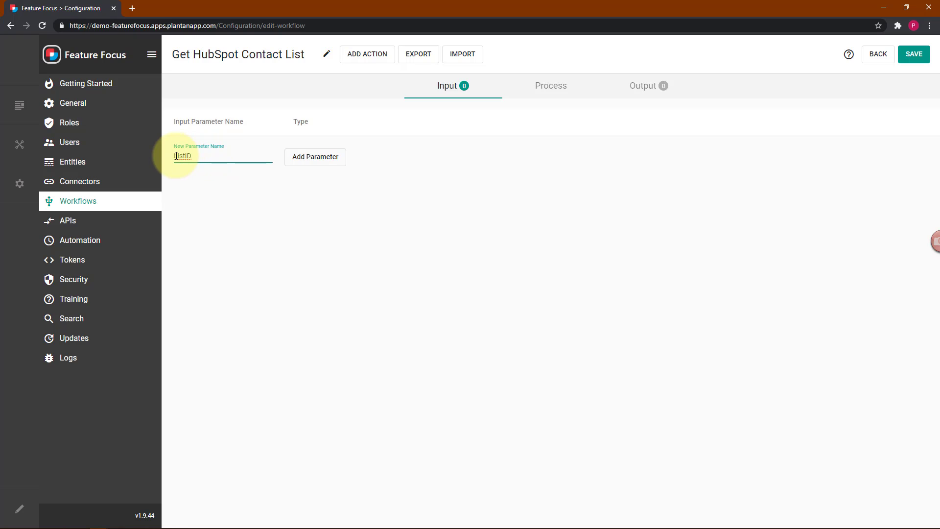
left_click(318, 157)
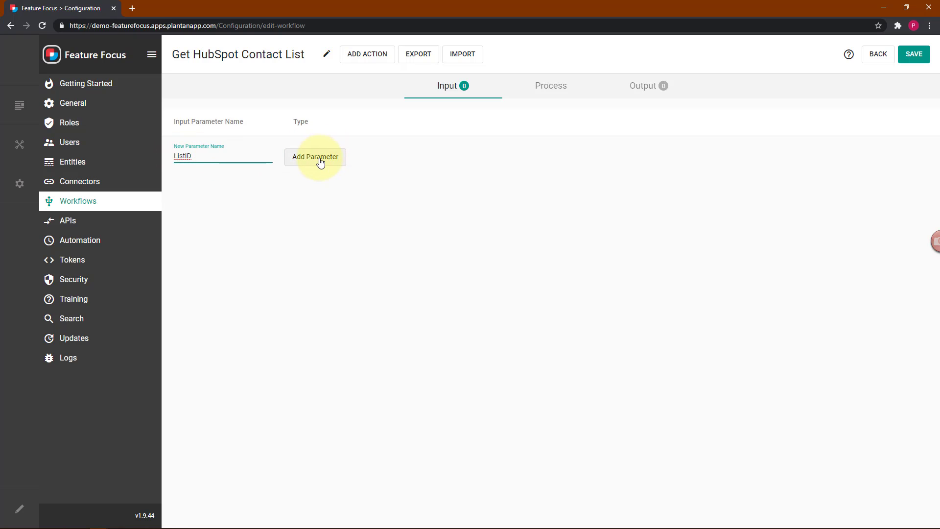
left_click(322, 158)
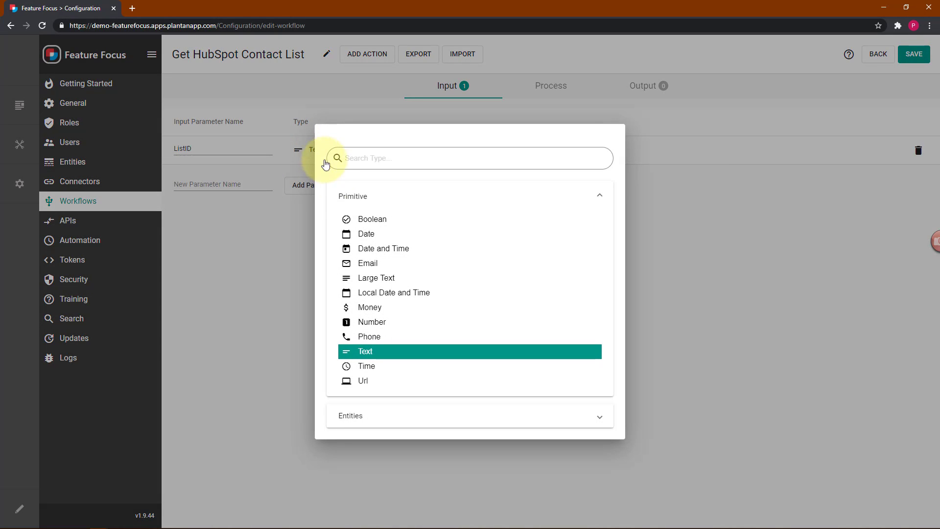
left_click(371, 324)
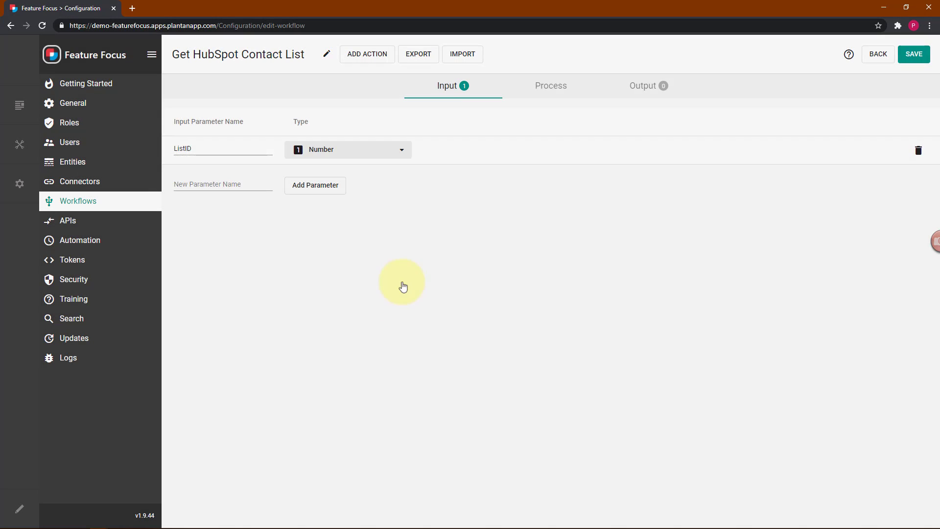
Copy the output token name ContactList from the Execute Javascript (Server) action's settings and leave the settings.
left_click(550, 88)
left_click(395, 159)
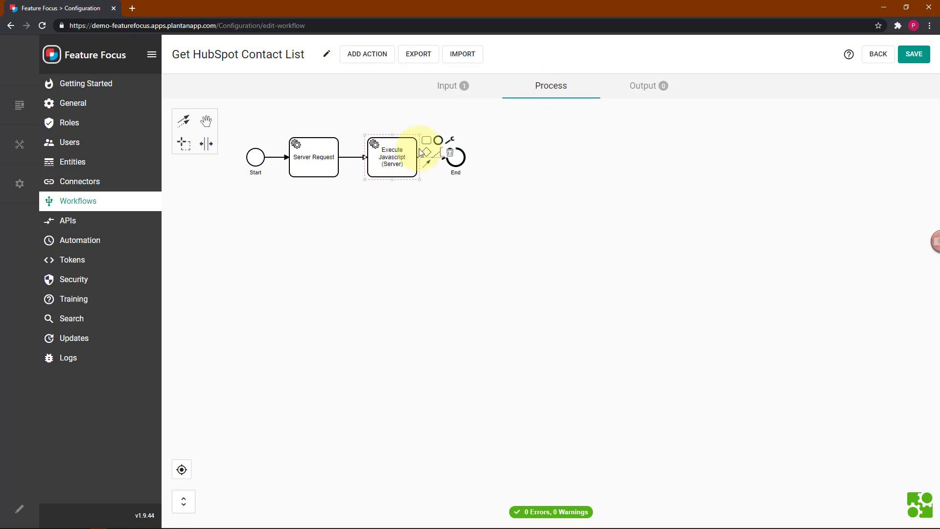
left_click(451, 139)
scroll(431, 161, "down", 4)
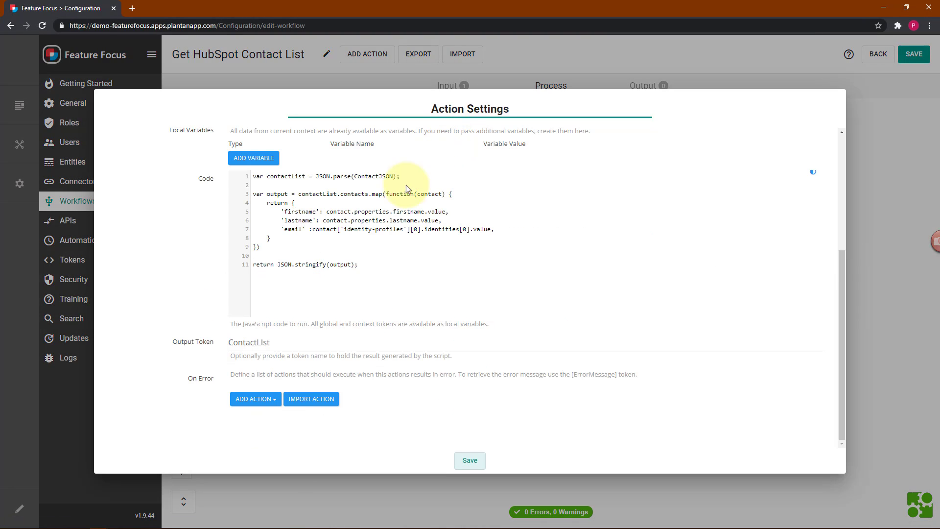
double_click(248, 345)
key("Escape")
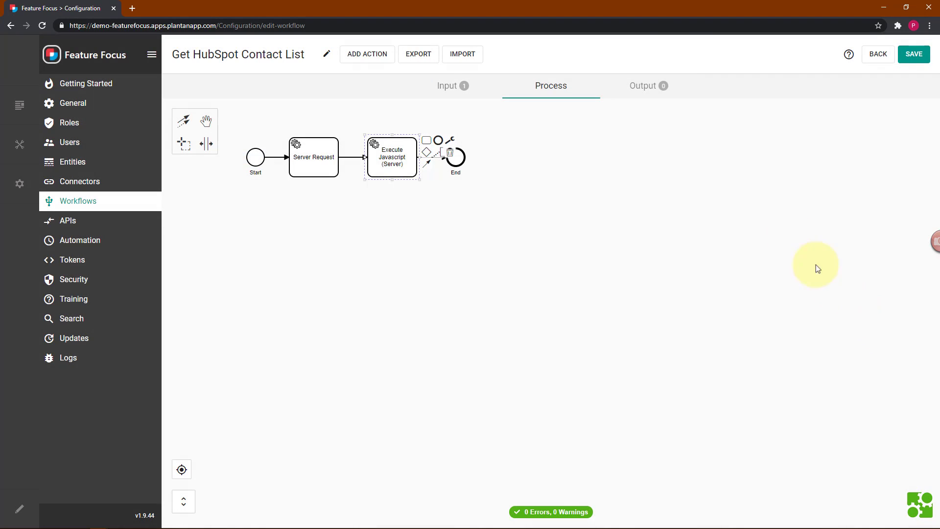
Add a workflow output parameter named ContactList with the value [ContactList], and save the workflow.
left_click(646, 86)
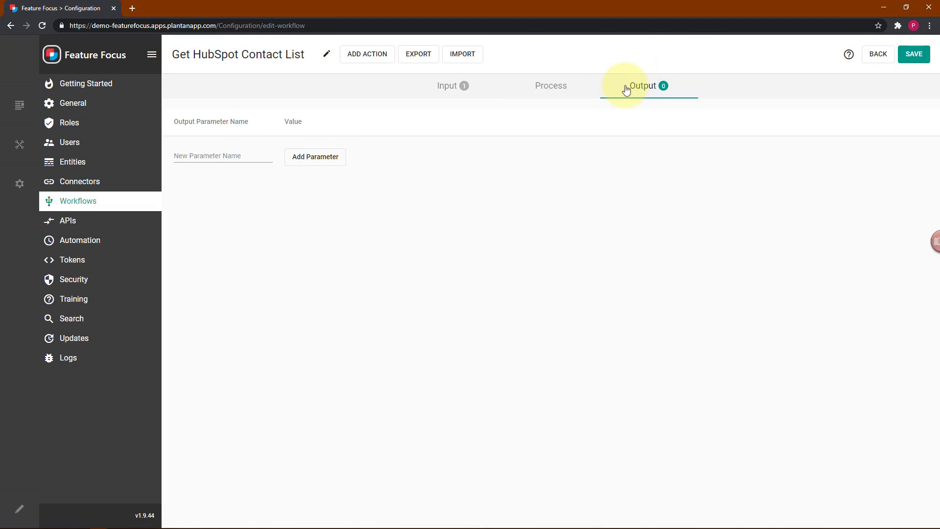
left_click(200, 158)
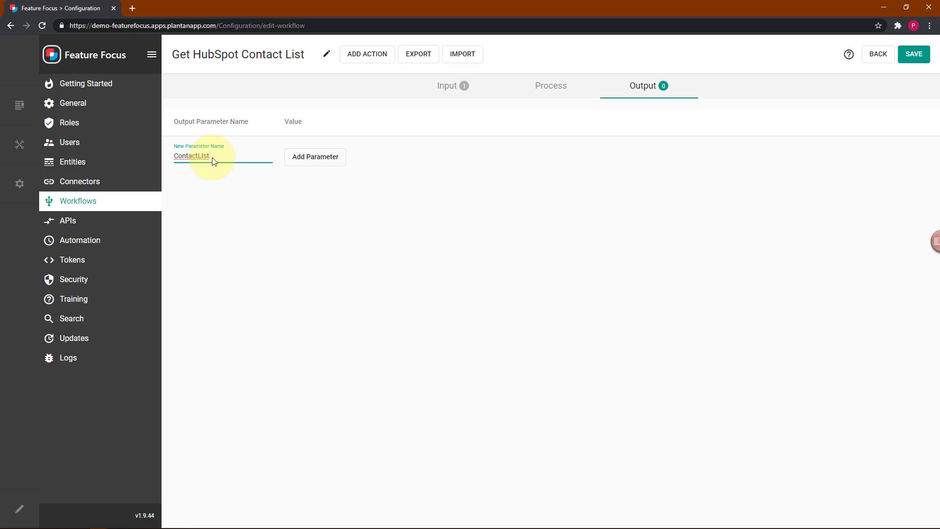
left_click(318, 161)
left_click(300, 149)
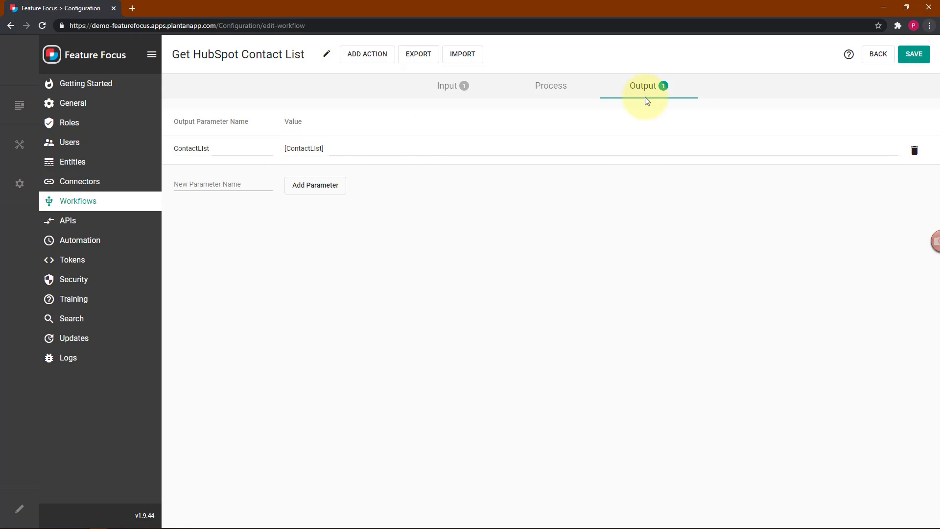
left_click(912, 58)
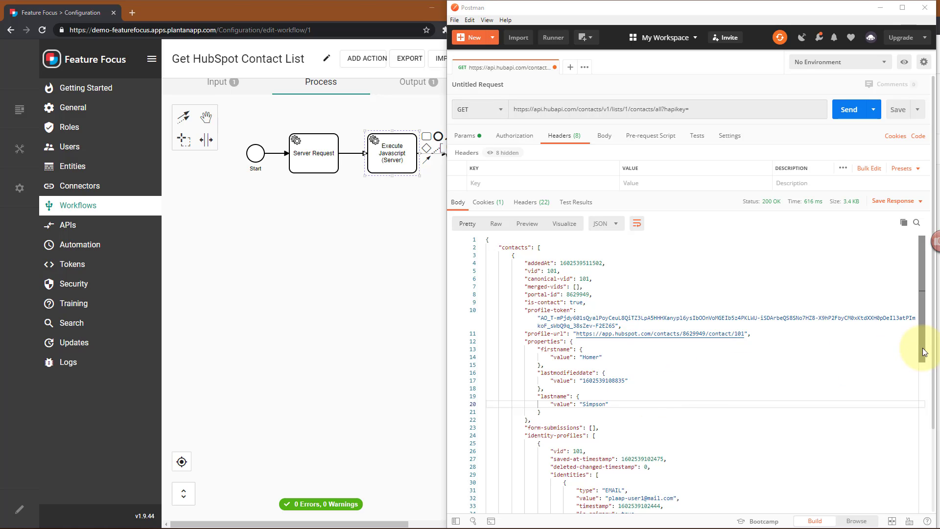
Compare the contact fields in Postman's JSON response with the mapping code in the workflow's Execute Javascript (Server) action.
left_click_drag(924, 352, 926, 403)
left_click_drag(929, 426, 909, 372)
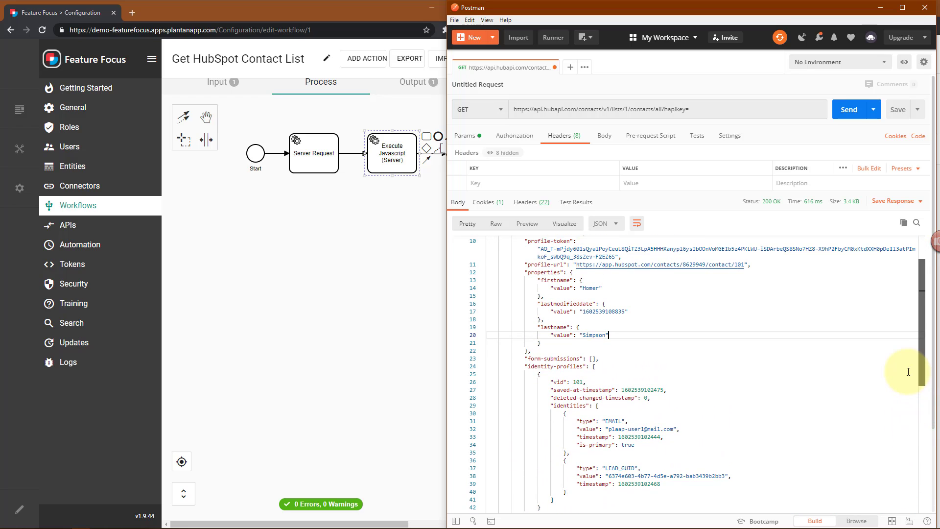
left_click(235, 384)
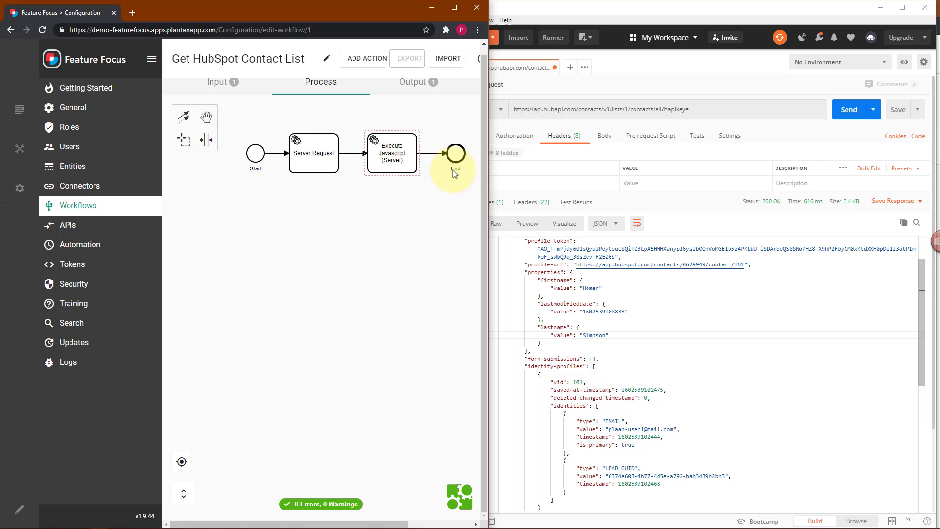
double_click(398, 149)
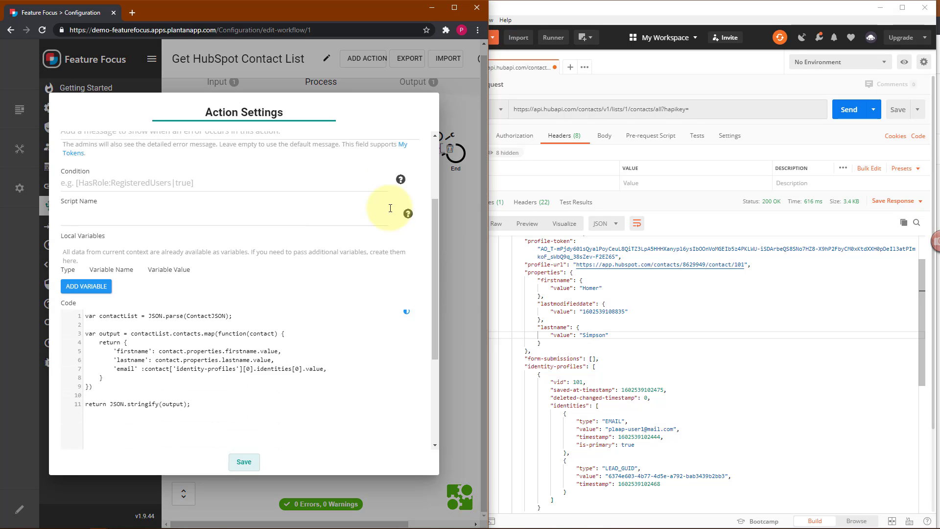
scroll(390, 209, "down", 2)
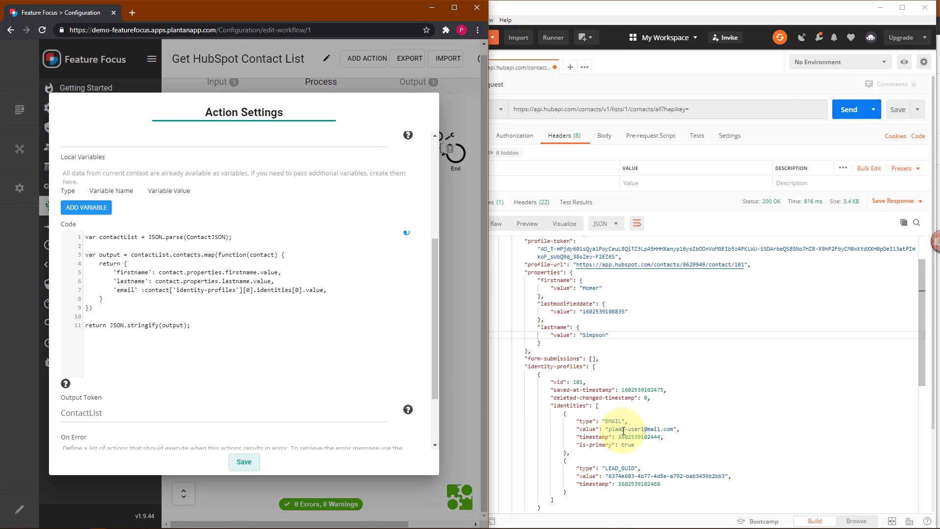
left_click(629, 358)
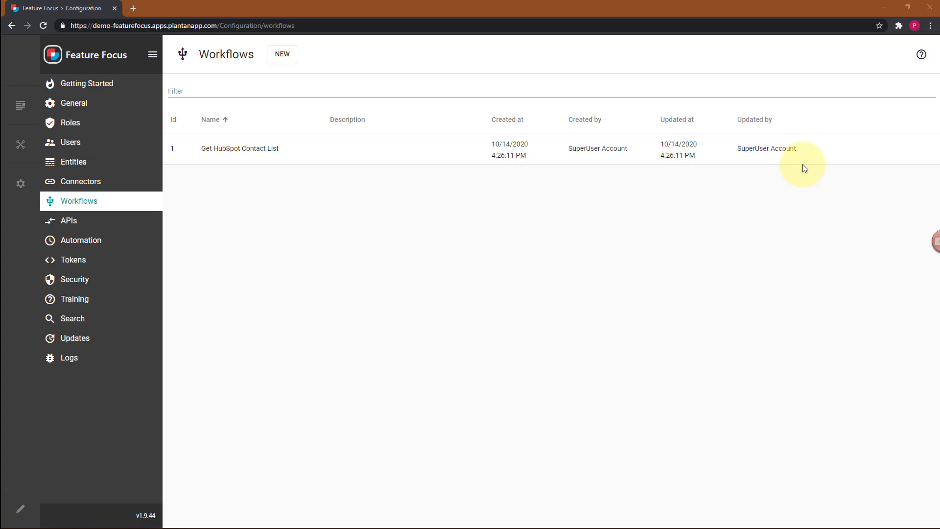
Test-run the Get HubSpot Contact List workflow with ListID 1, review its output parameters, and close the test.
mouse_move(786, 160)
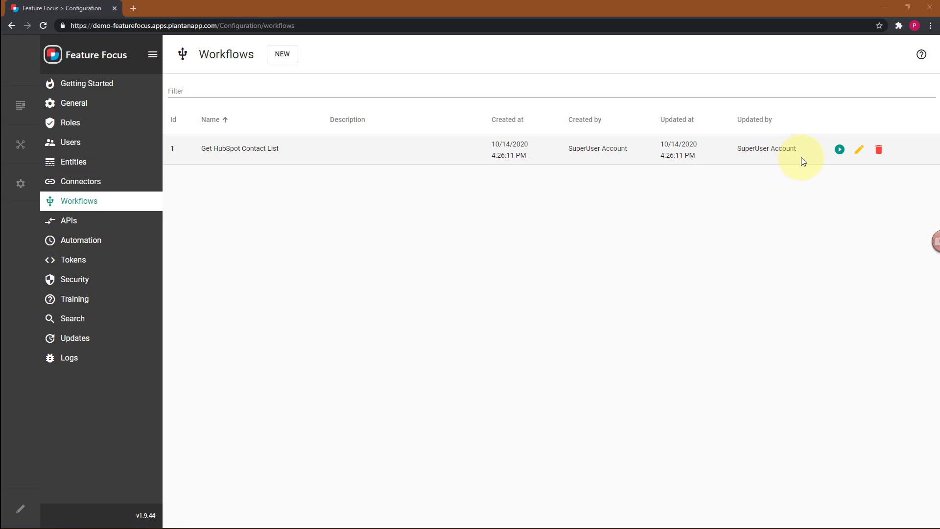
left_click(840, 151)
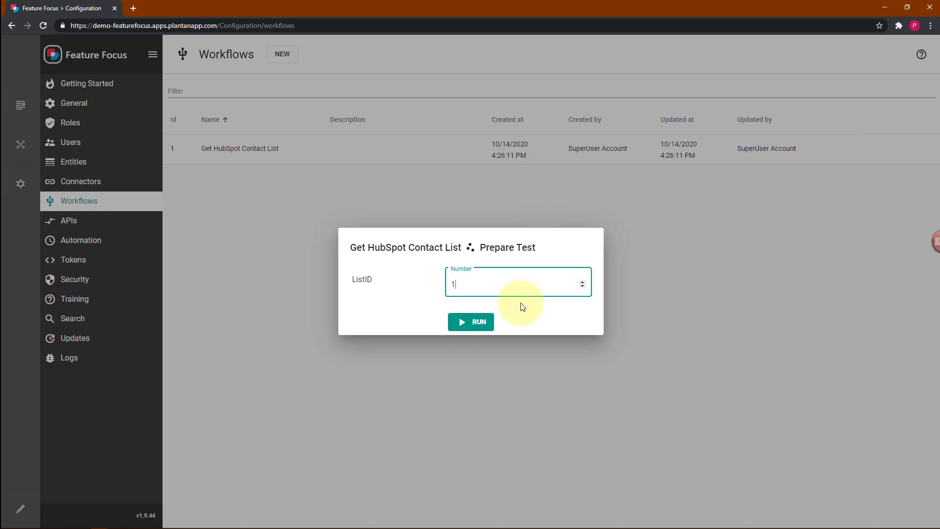
left_click(474, 323)
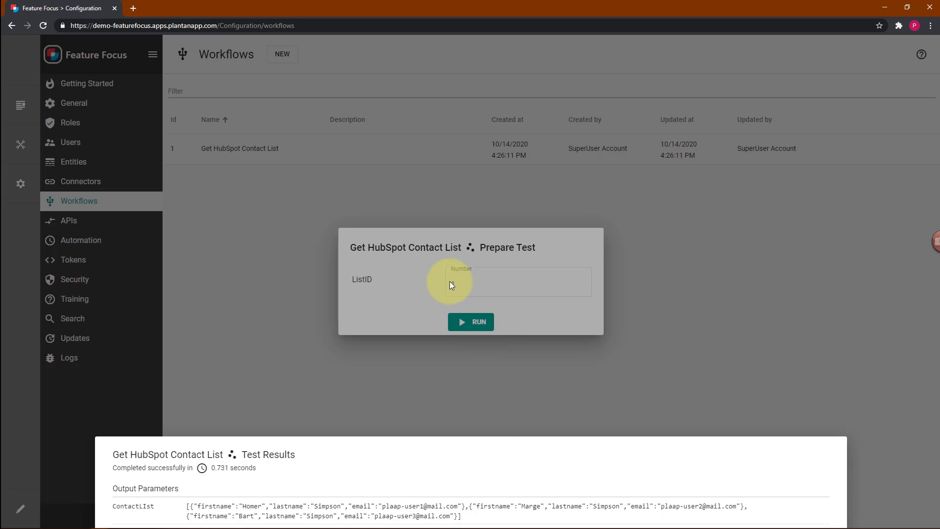
left_click(392, 374)
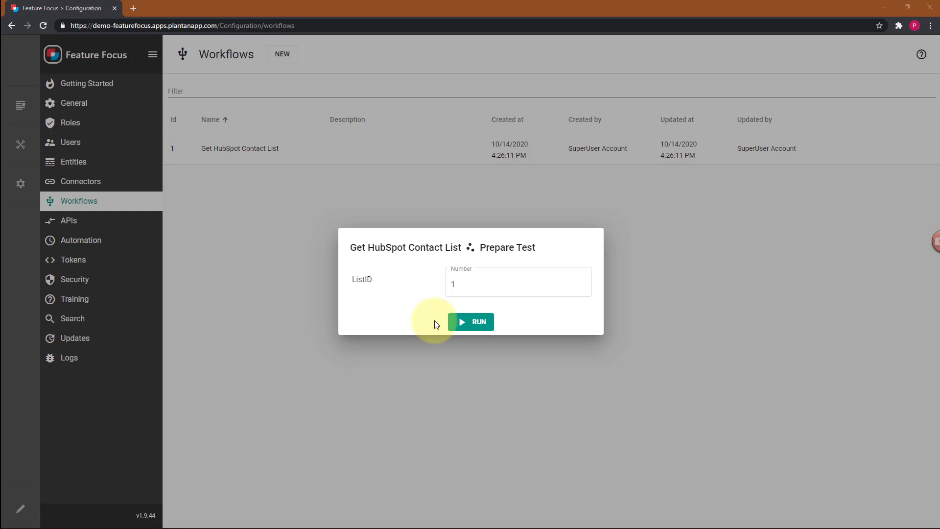
left_click(319, 351)
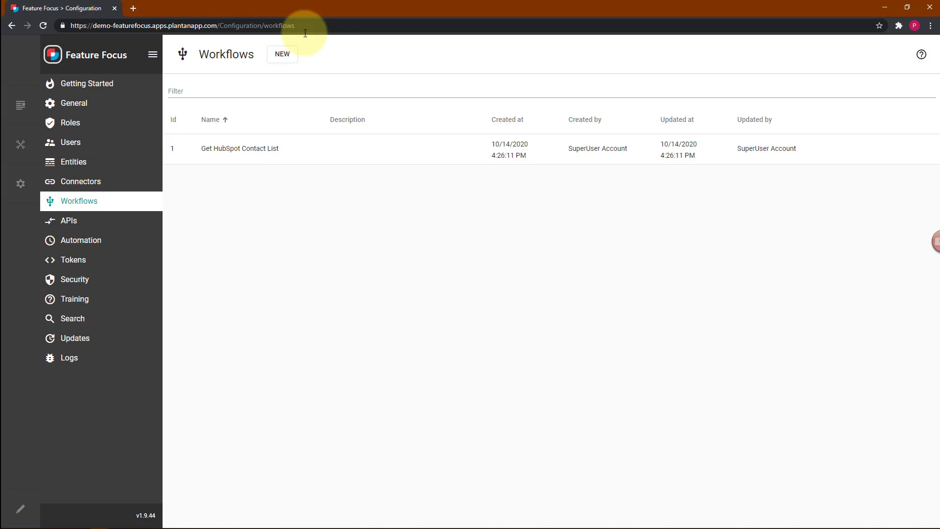
Create a new workflow and add the PlantAnApp Workflows action Execute Get HubSpot Contact List to it.
left_click(283, 57)
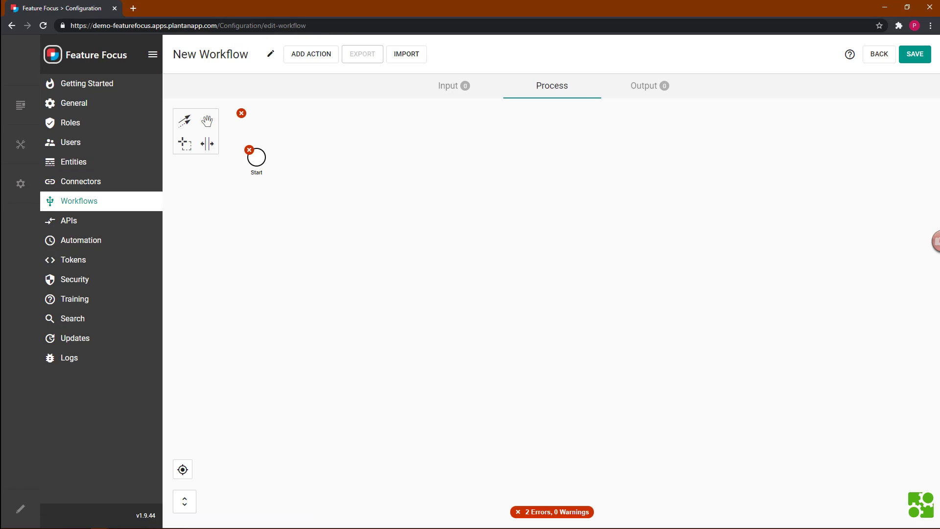
left_click(310, 56)
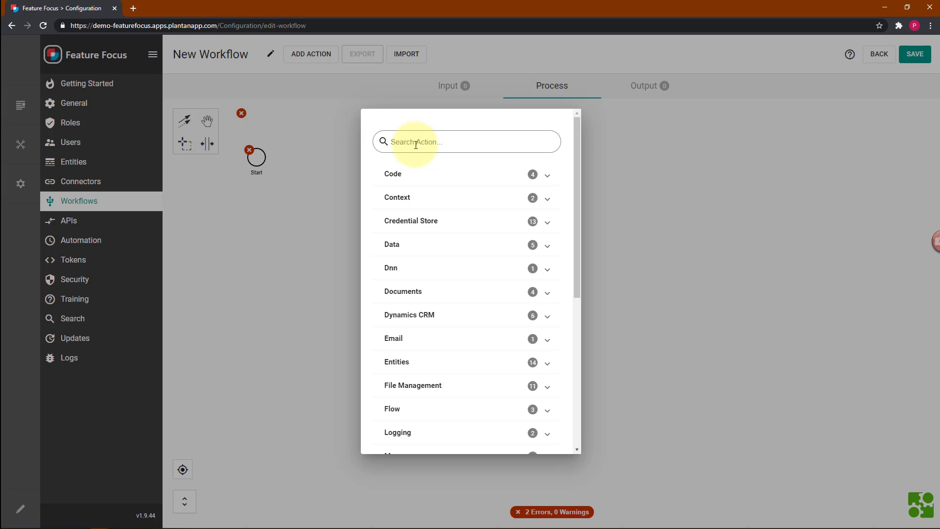
left_click_drag(577, 287, 567, 414)
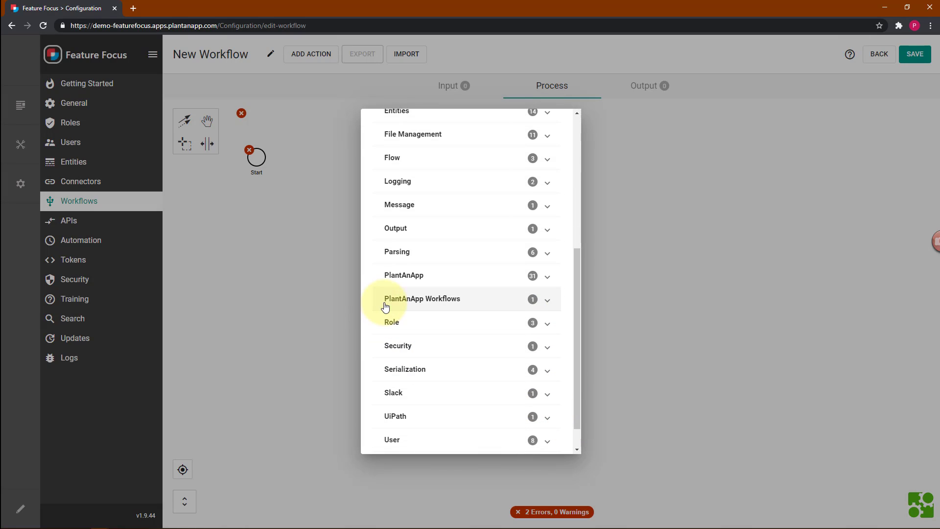
left_click(548, 304)
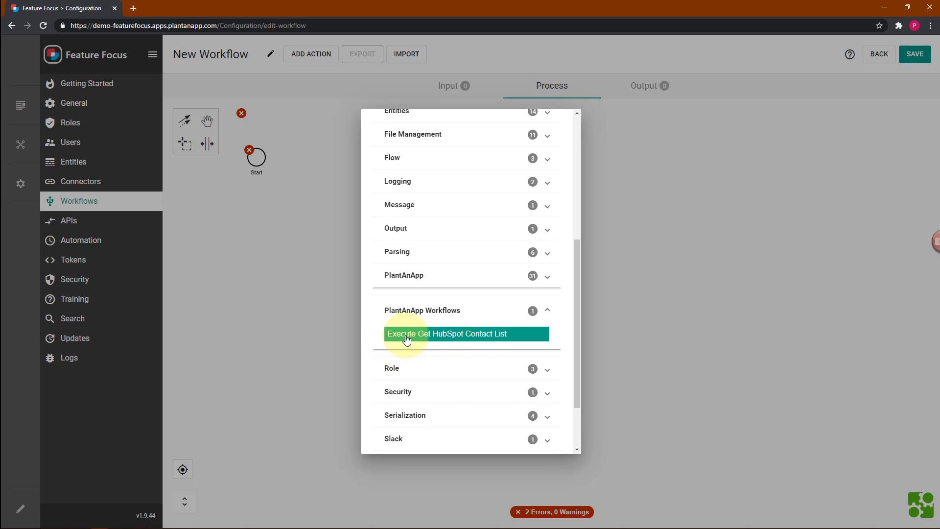
left_click(470, 338)
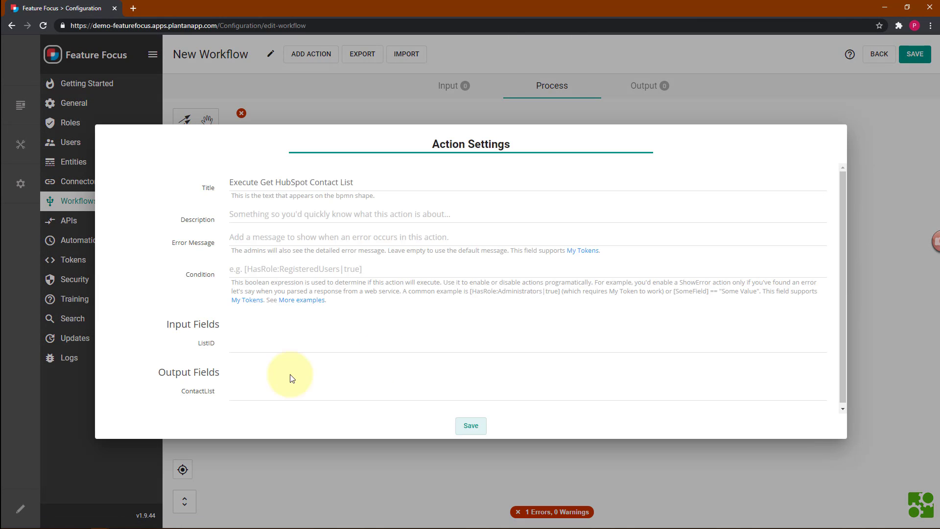
Set the action's ListID input to [ListID] and its ContactList output to ContactList, and save the action.
left_click(238, 347)
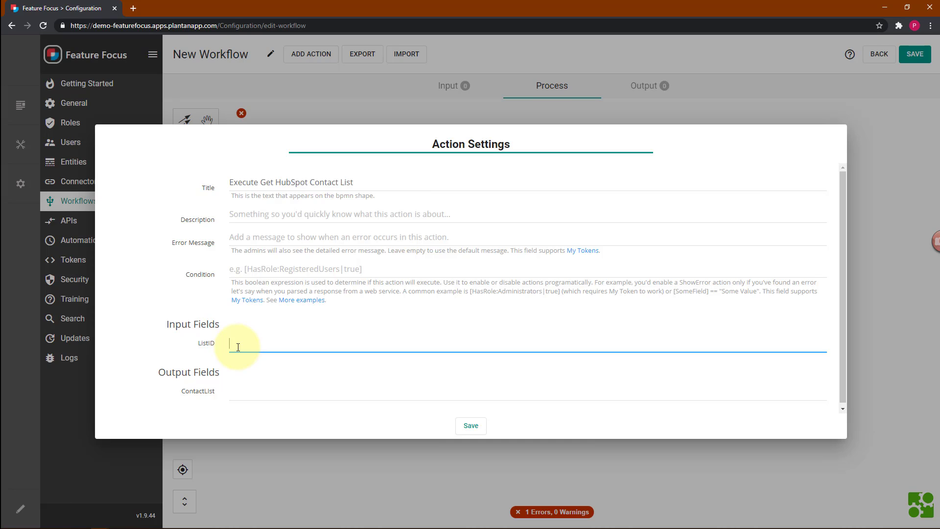
type("[ListID]")
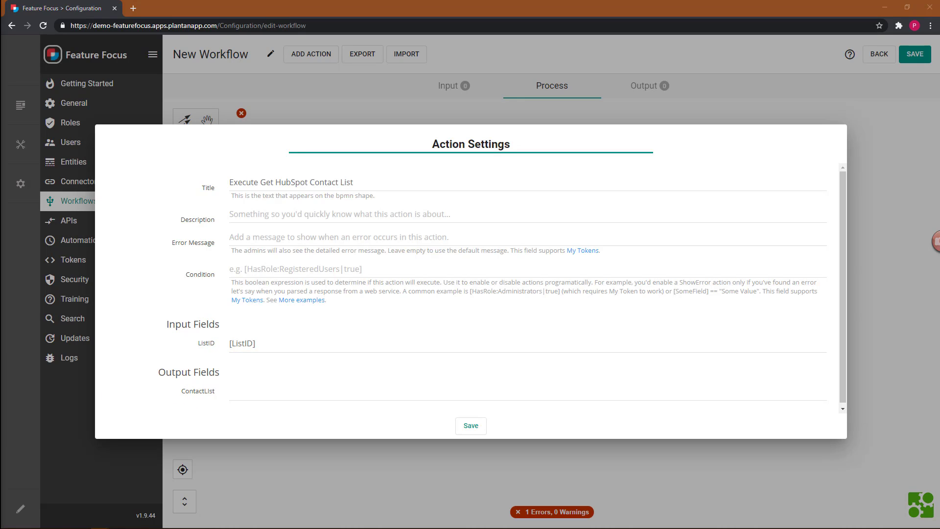
left_click(243, 395)
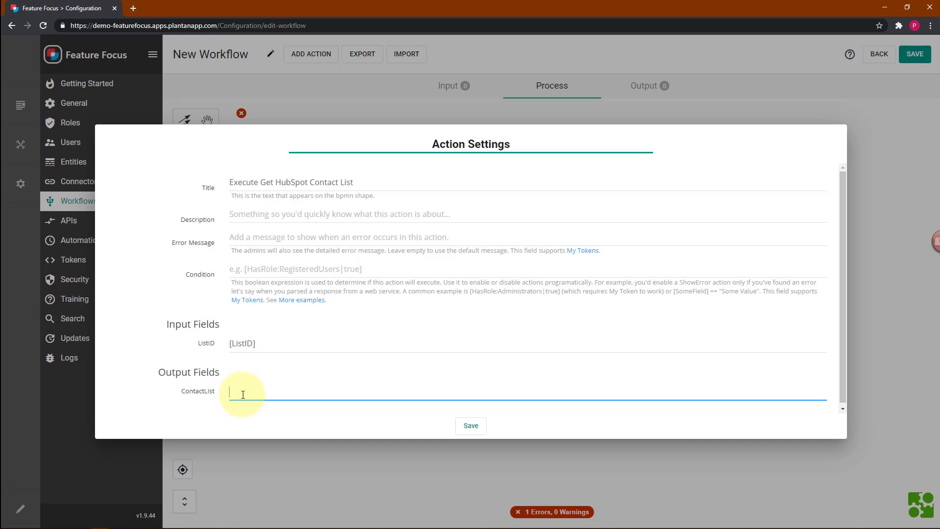
type("ContactList")
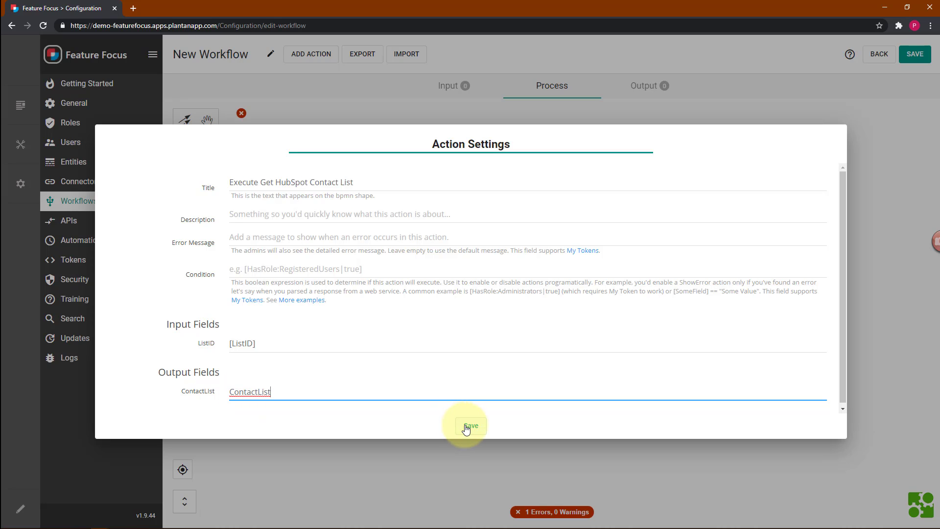
left_click(466, 427)
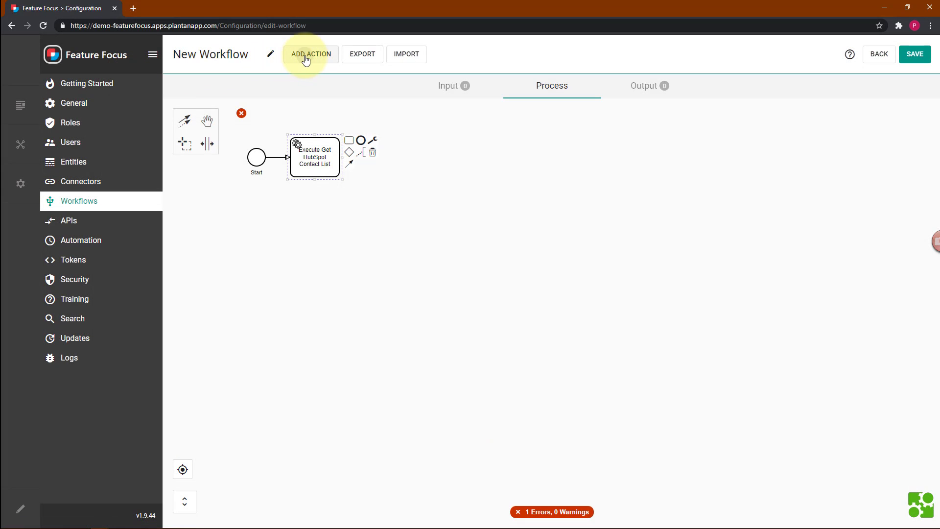
Add a Load Entities (JSON) action with the JSON model [ContactList] and entity name Contacts, and save it.
left_click(304, 57)
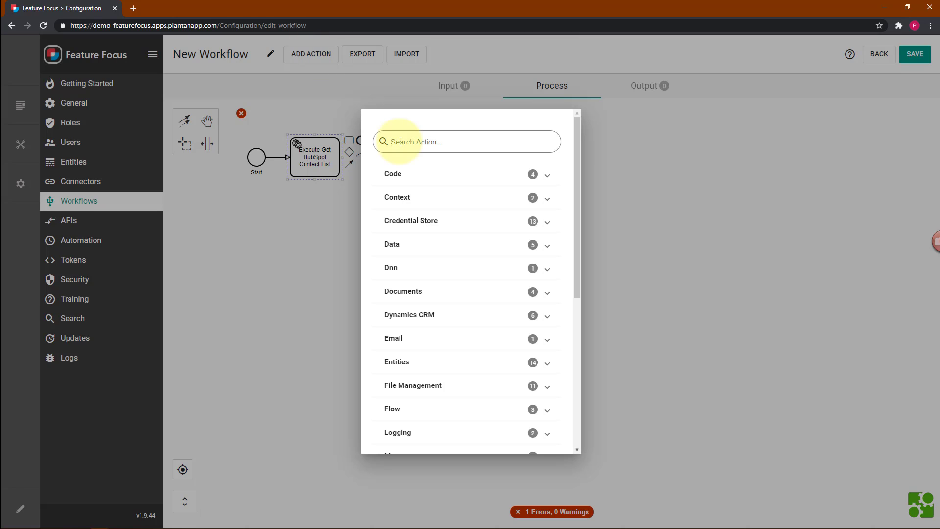
type("load")
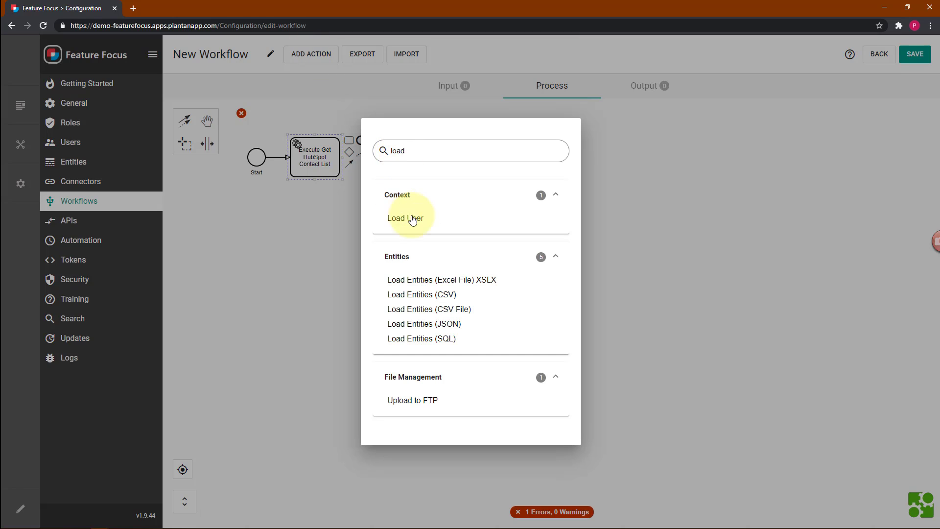
left_click(421, 324)
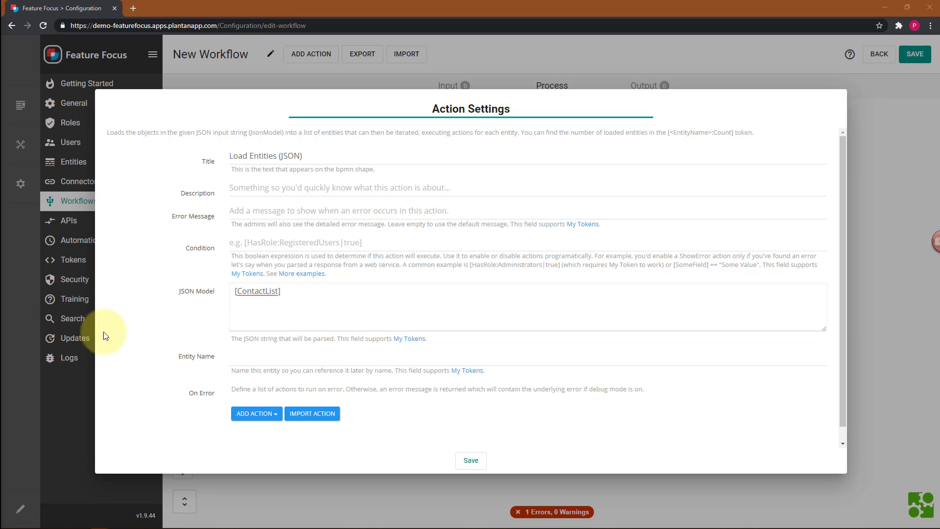
left_click(241, 356)
type("Contacts")
scroll(196, 394, "down", 1)
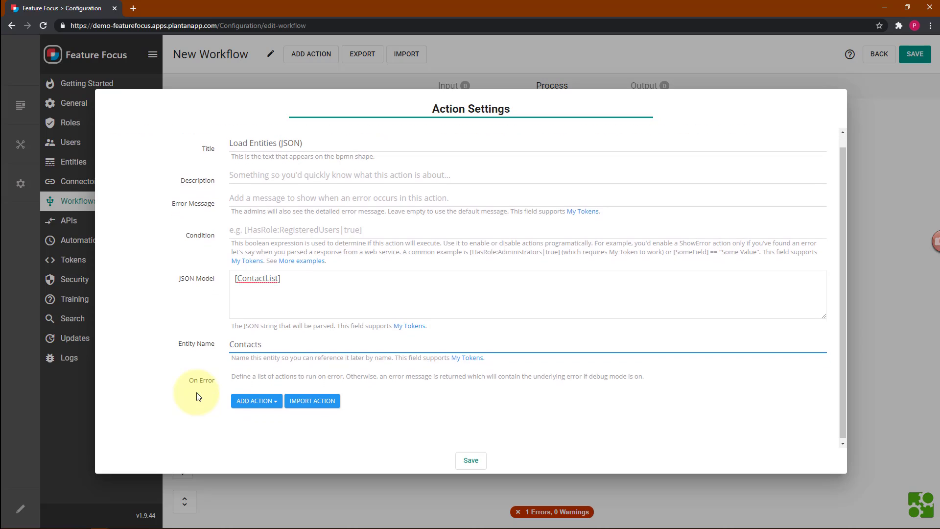
left_click(470, 459)
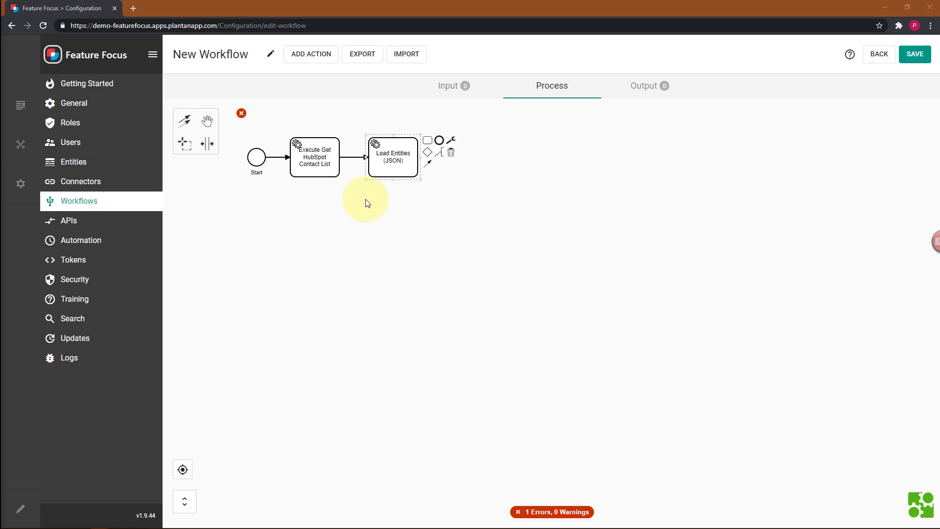
Add an Execute actions on entity list action with entity name Contacts and context behavior Update all tokens in the original context.
left_click(304, 57)
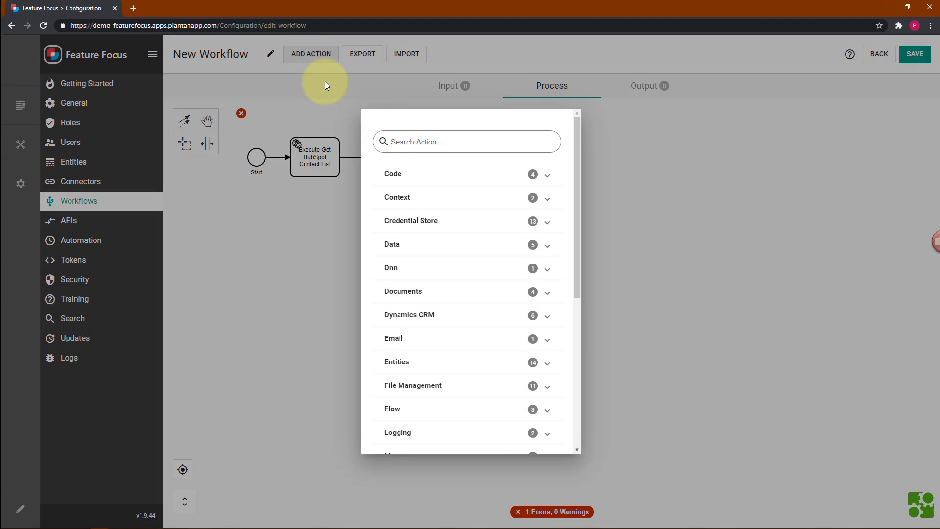
type("exec")
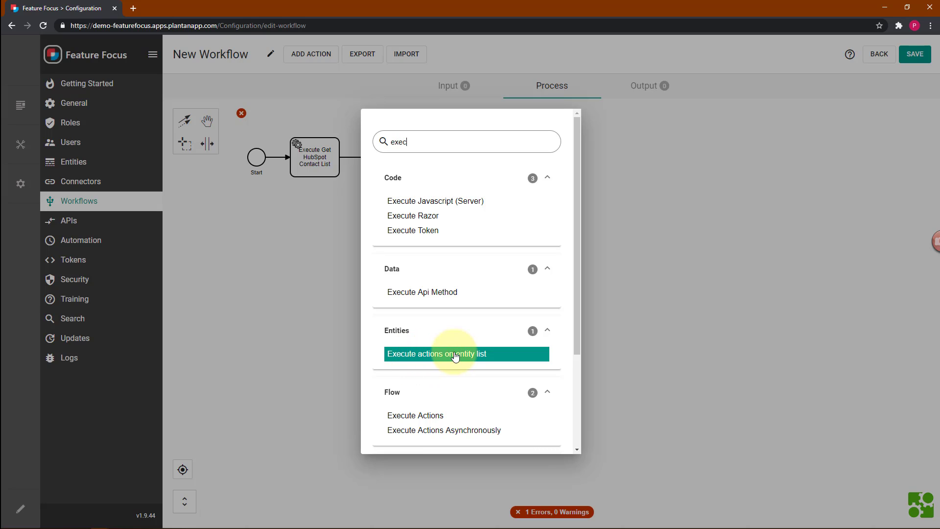
left_click(448, 358)
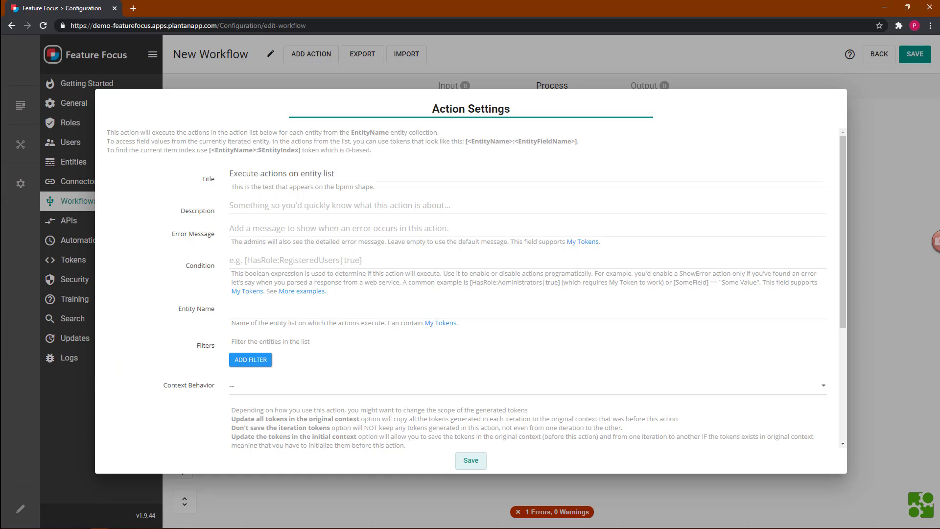
left_click(248, 312)
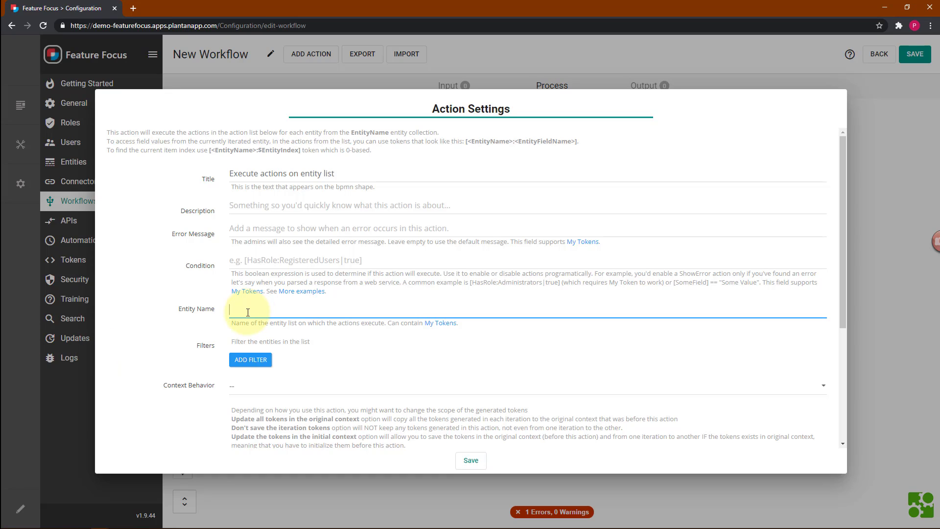
type("Contacts")
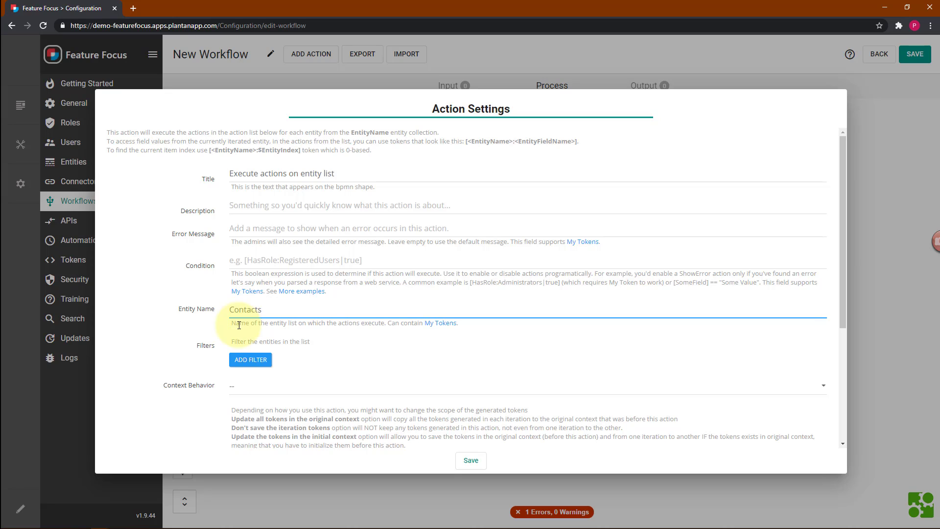
left_click(172, 409)
scroll(172, 409, "down", 1)
left_click(248, 325)
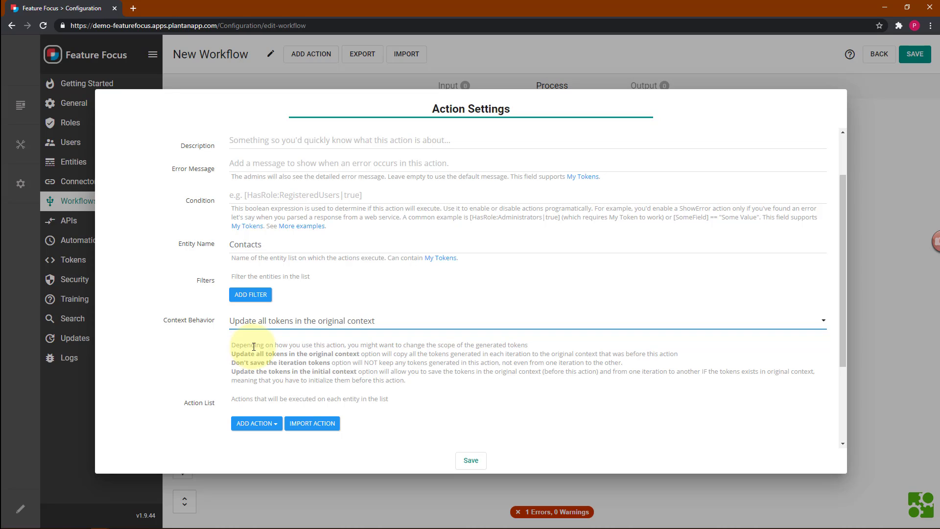
Add a Send email action to the list of actions executed on each contact.
scroll(281, 330, "down", 1)
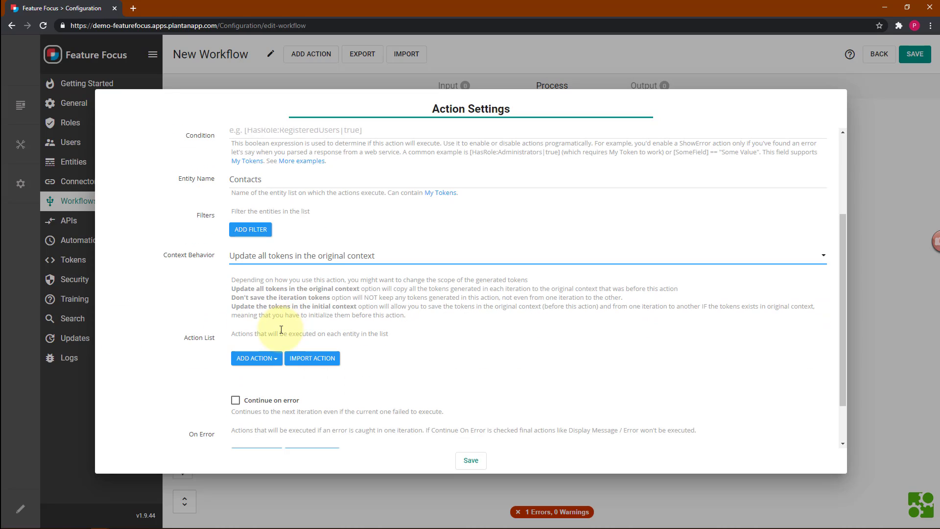
left_click(276, 359)
scroll(250, 353, "down", 3)
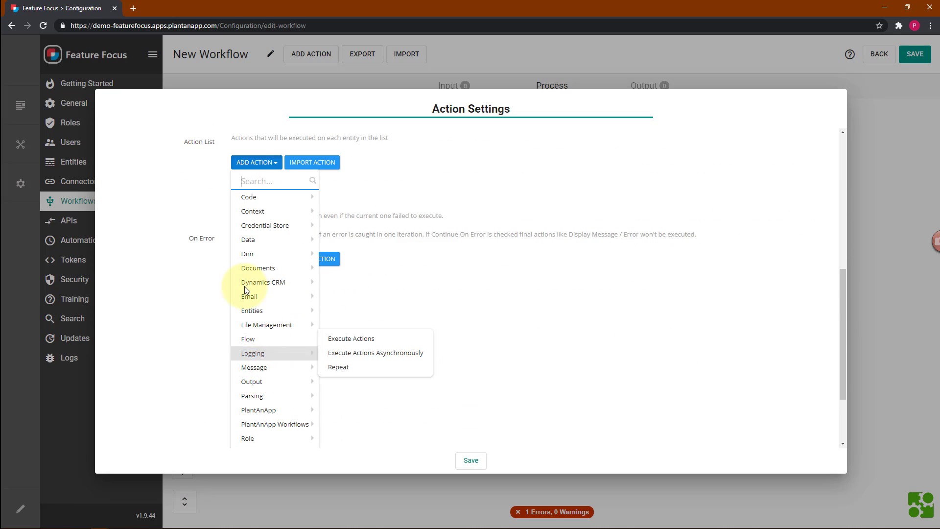
type("send")
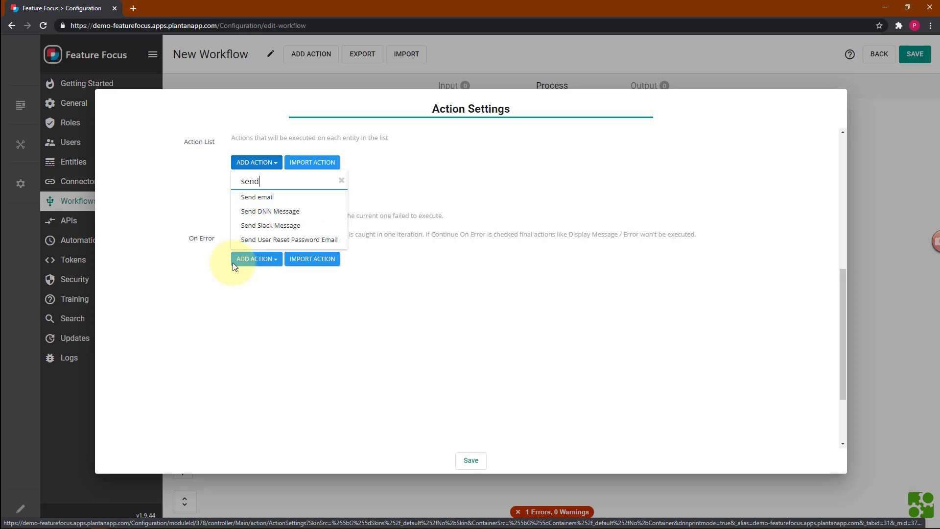
scroll(233, 263, "up", 3)
left_click(274, 339)
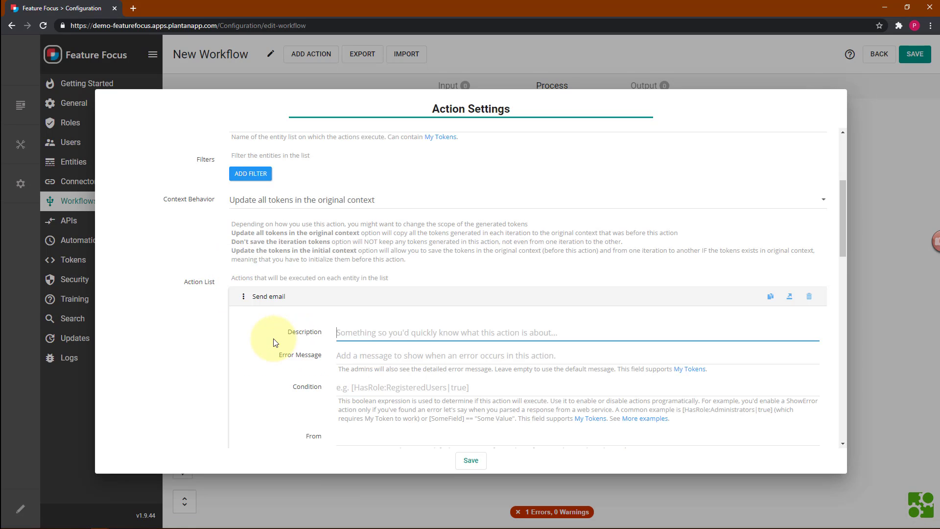
Address the email to [Contacts:Email] and set its subject to "Thank you!".
scroll(273, 358, "down", 6)
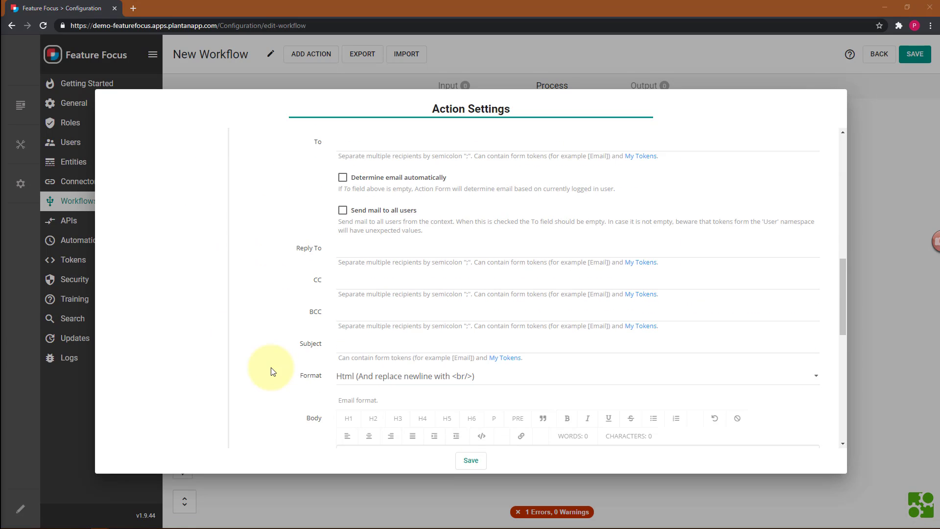
scroll(273, 371, "up", 3)
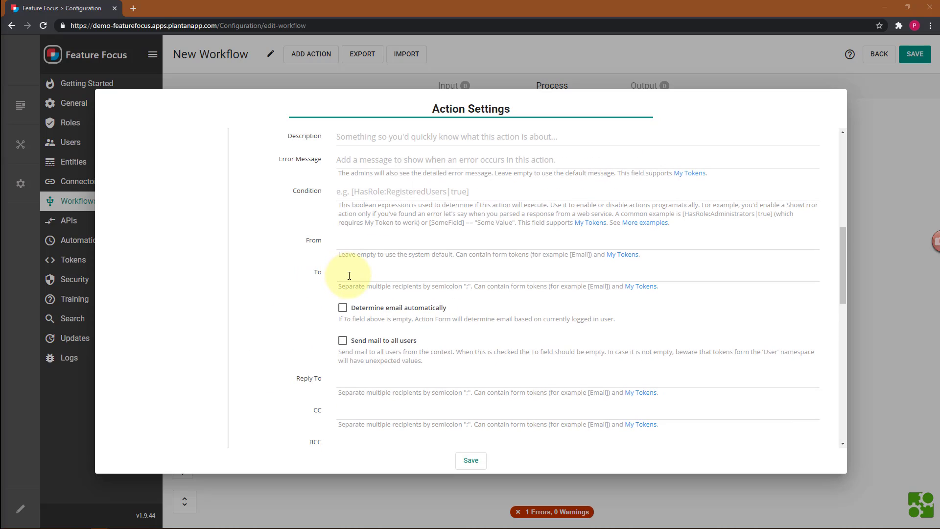
left_click(349, 275)
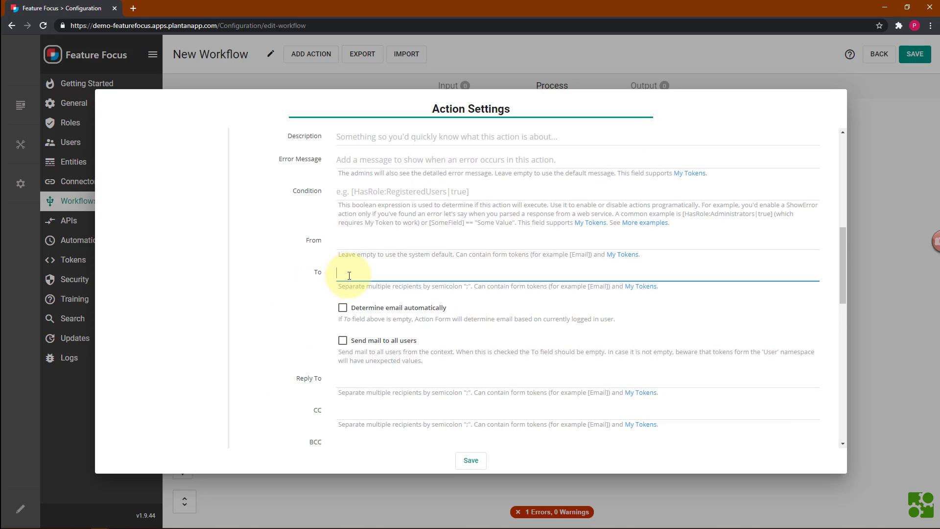
type("[Contacts:Email]")
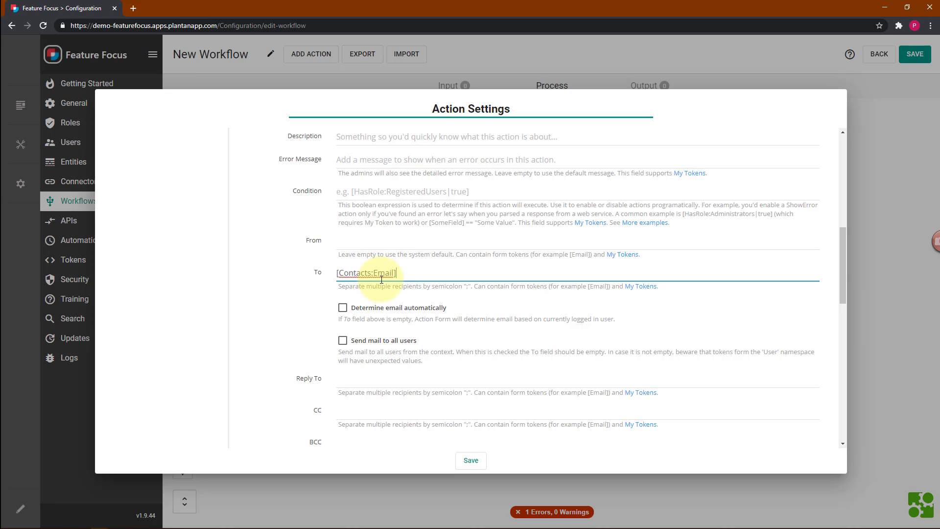
scroll(374, 296, "down", 1)
scroll(373, 297, "down", 3)
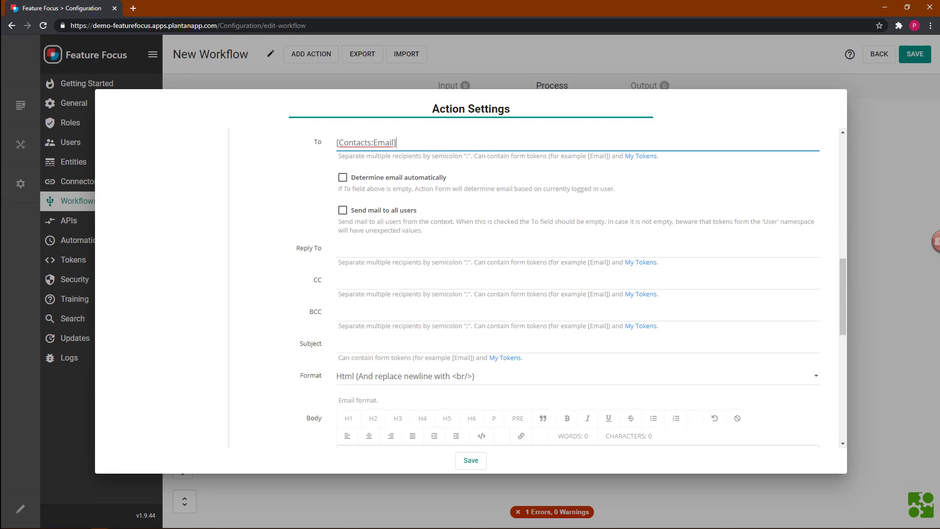
left_click(353, 348)
type("T")
type("hank you!")
Write the email body greeting [Contacts:firstname] [Contacts:lastname], saying it was great to have them at the webinar, inviting questions, and signed "Sincerely, Customer Success Team".
scroll(344, 366, "down", 3)
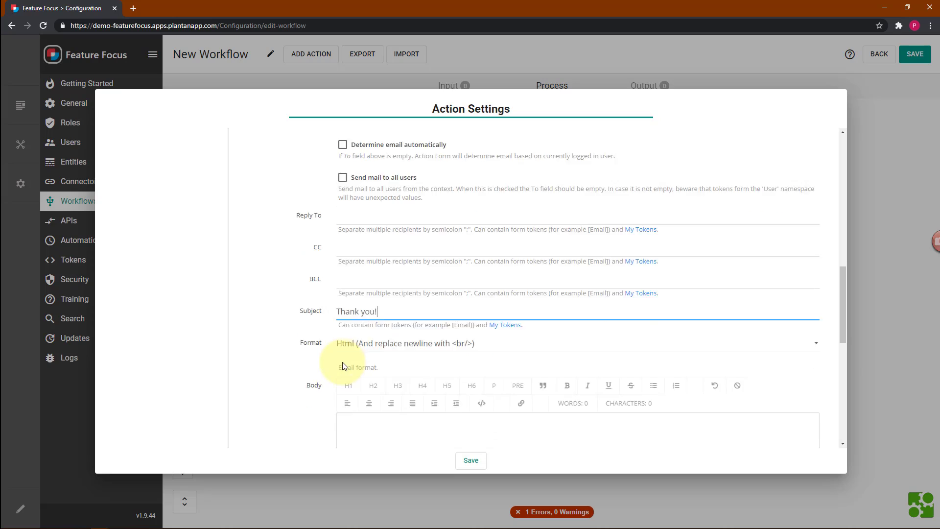
left_click(482, 321)
type("Dear [Contacts:firstname] [Contacts:lastname],  It was great to have you join us at our webinar! If you have any question about the content, don't hesitate to reach out to us.  Sincerely,  Customer Success Team")
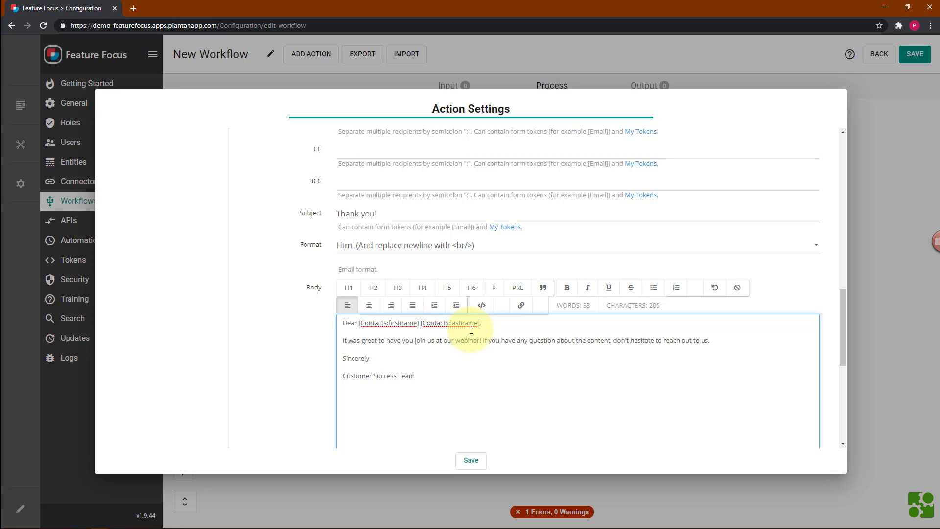
Save the Execute actions on entity list action and append an End event after it.
scroll(257, 395, "down", 4)
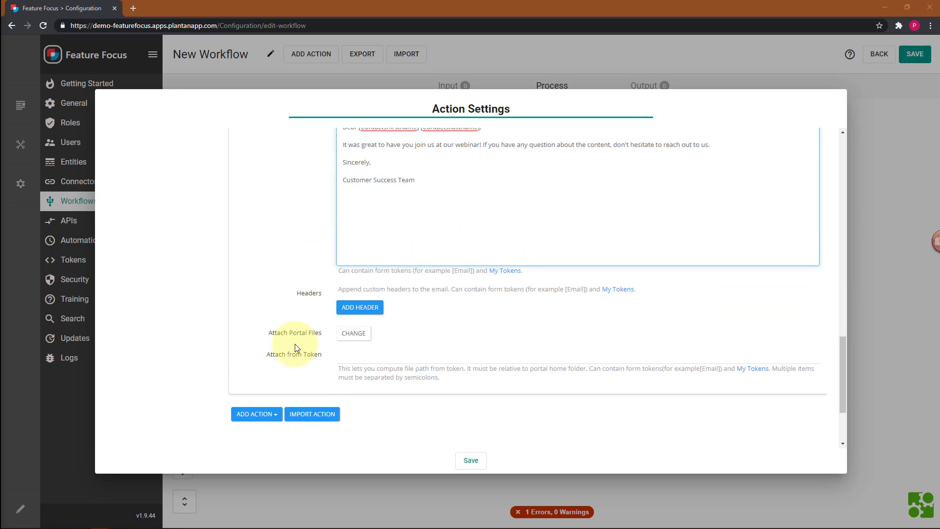
left_click(471, 461)
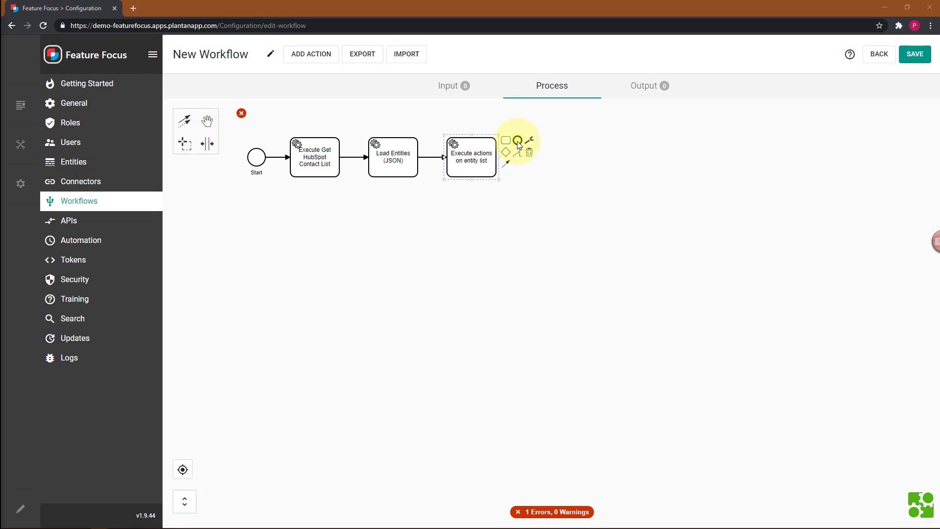
left_click(518, 141)
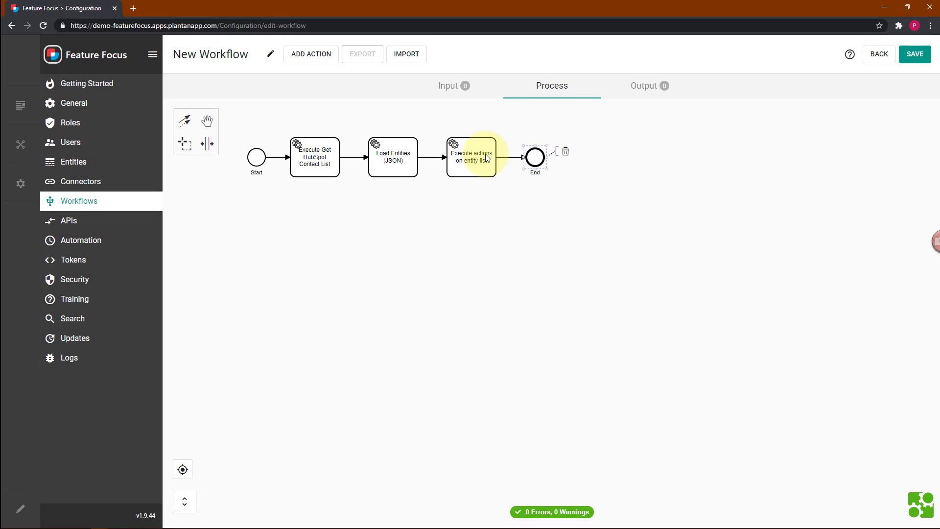
Add an output parameter named Email with the value [Contacts:email] to the workflow.
left_click(453, 90)
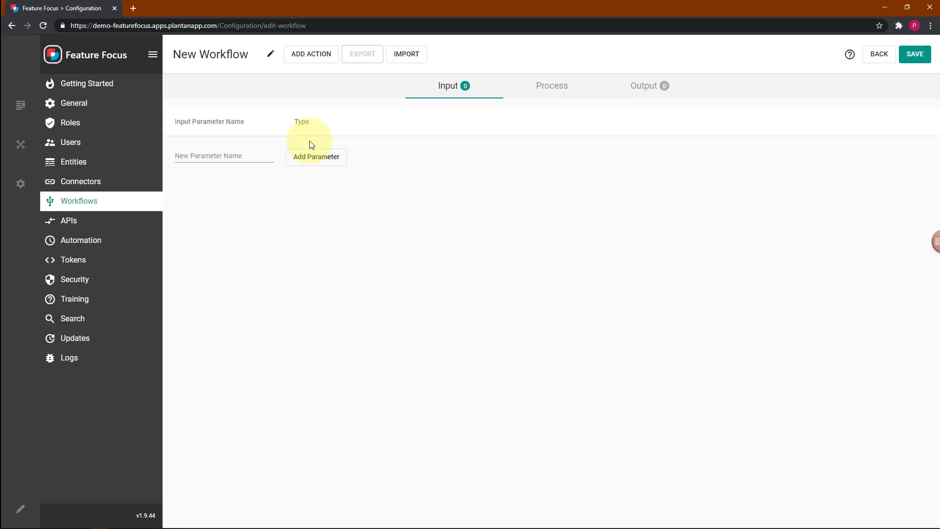
left_click(219, 155)
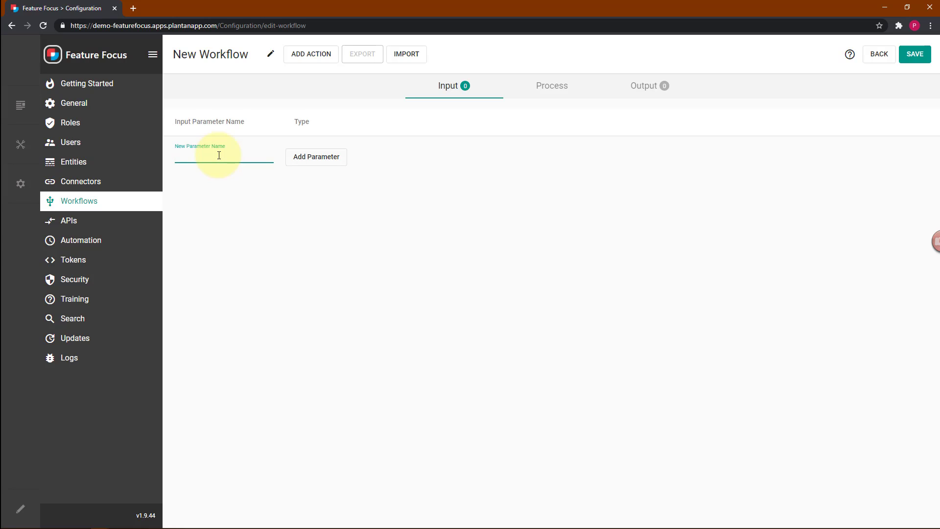
left_click(639, 92)
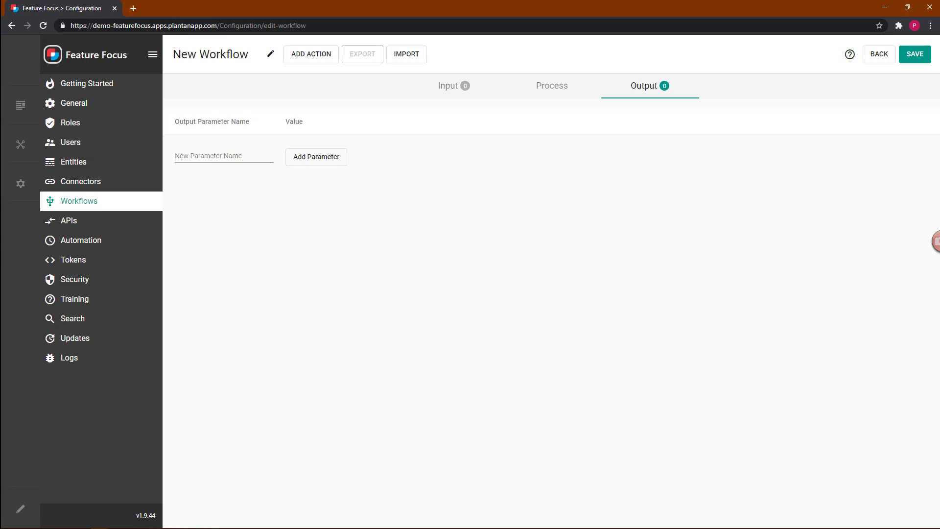
left_click(275, 147)
type("Email")
left_click(309, 167)
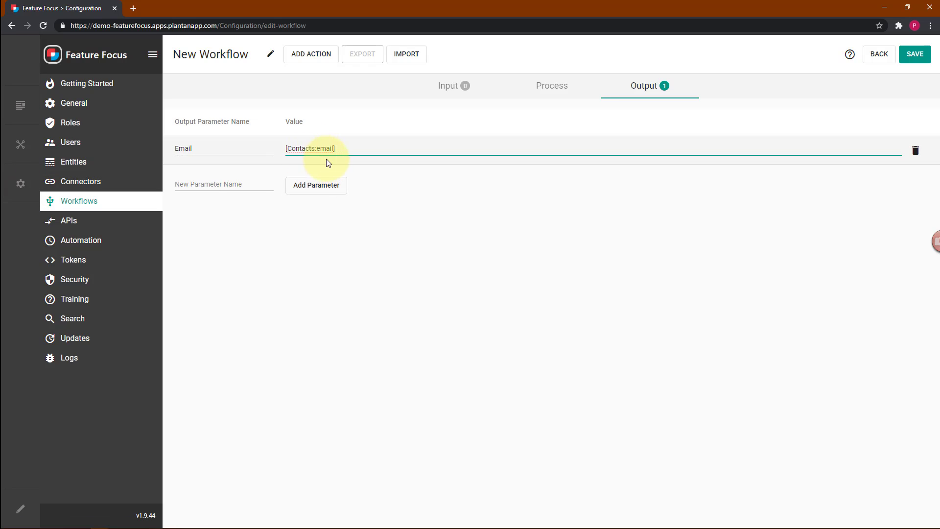
left_click(314, 167)
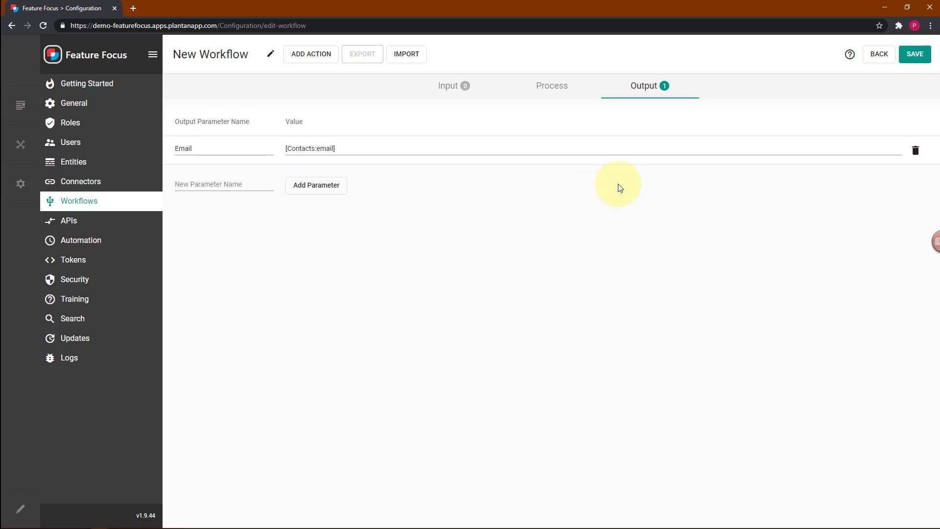
Save the workflow under the name Send Email to HubSpot Contacts.
left_click(915, 58)
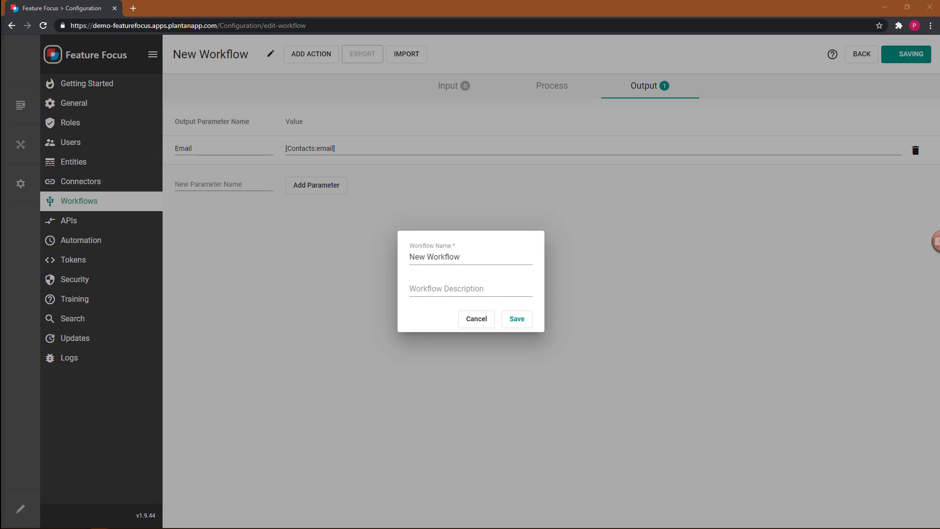
triple_click(430, 258)
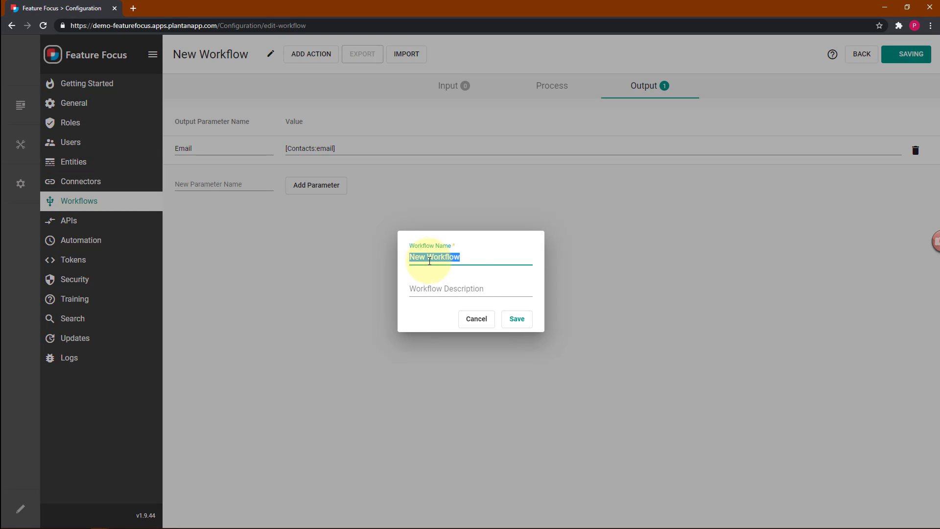
type("Send Email to HubSpot Contacts")
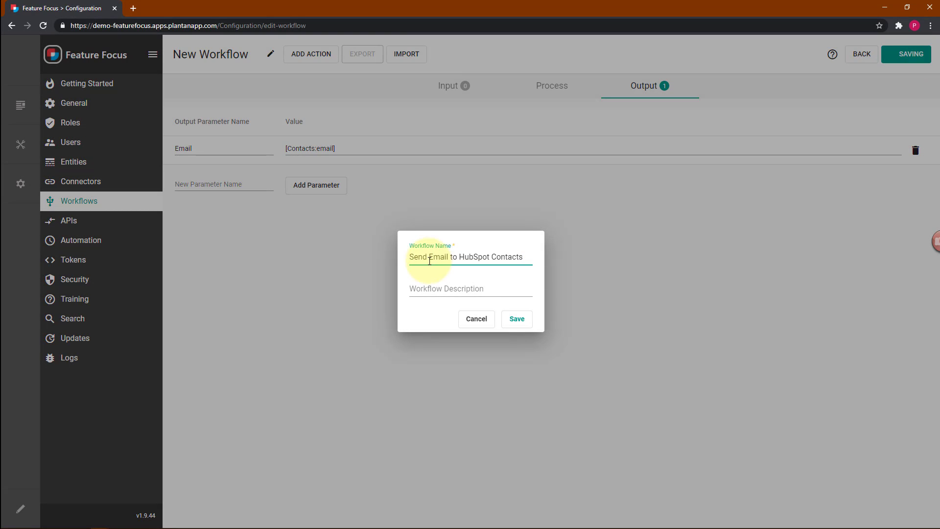
left_click(518, 321)
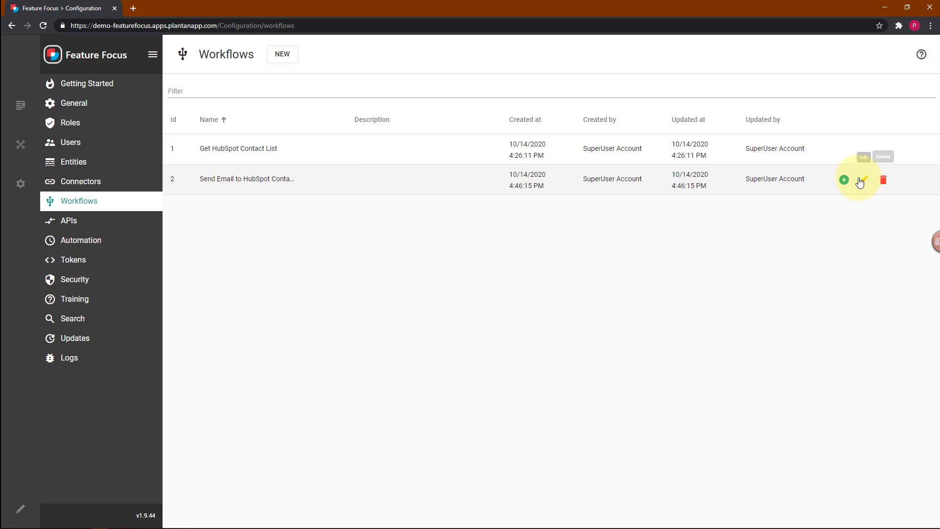
Check which parameters a test of the Send Email to HubSpot Contacts workflow requires, and close the test without running it.
left_click(842, 179)
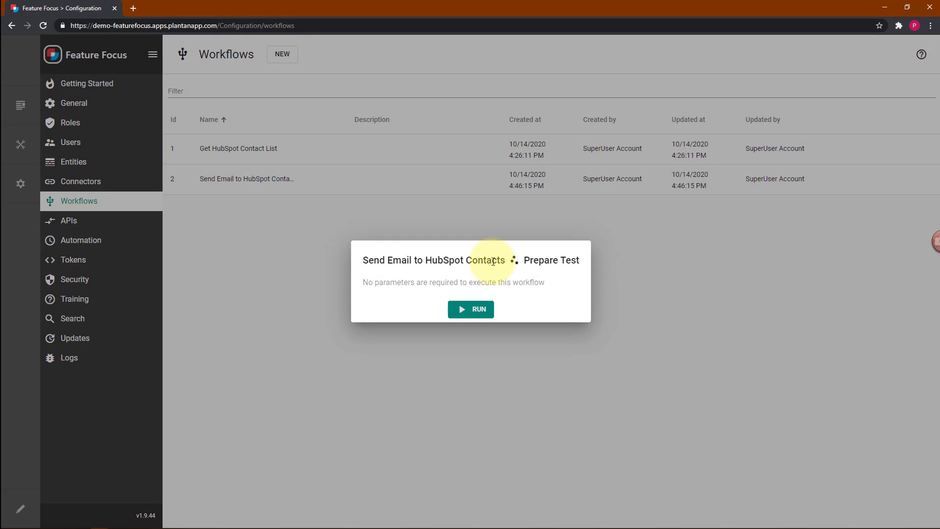
left_click(616, 278)
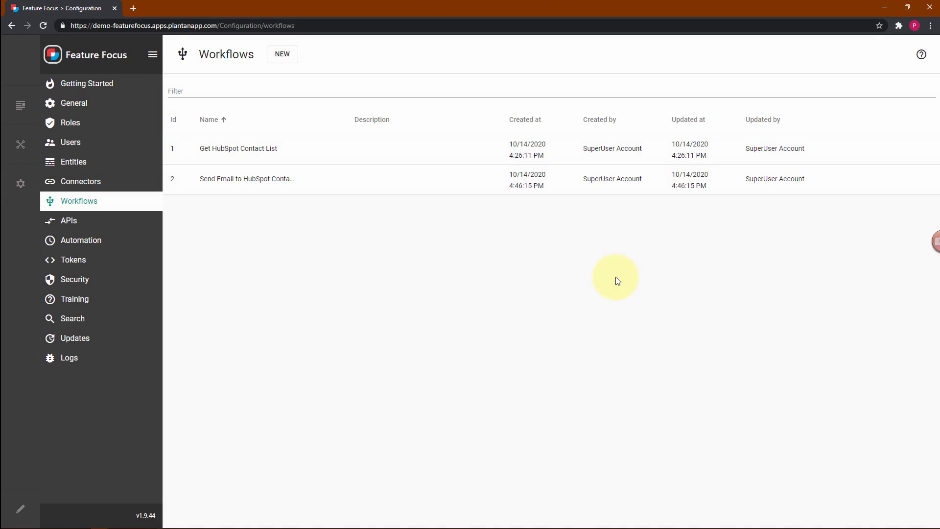
Reopen the Send Email to HubSpot Contacts workflow for editing and add an input parameter named ListID.
mouse_move(869, 192)
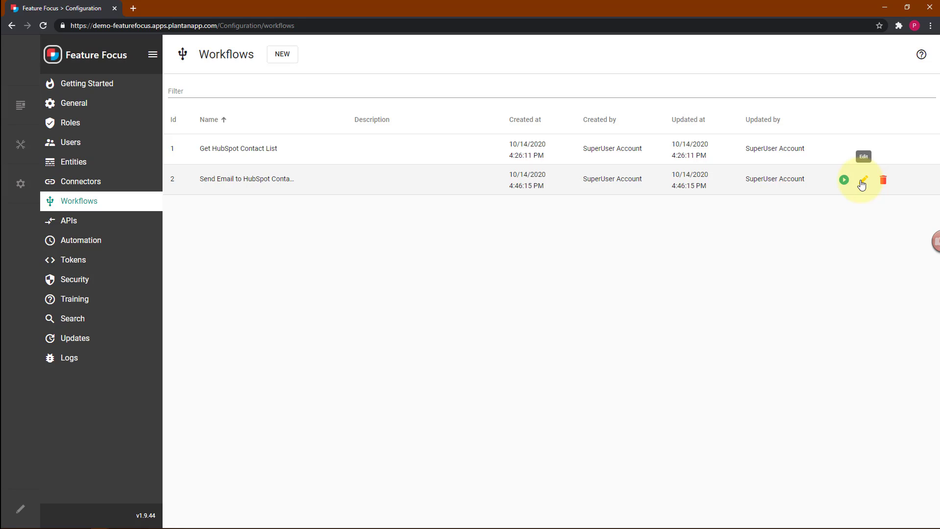
left_click(862, 182)
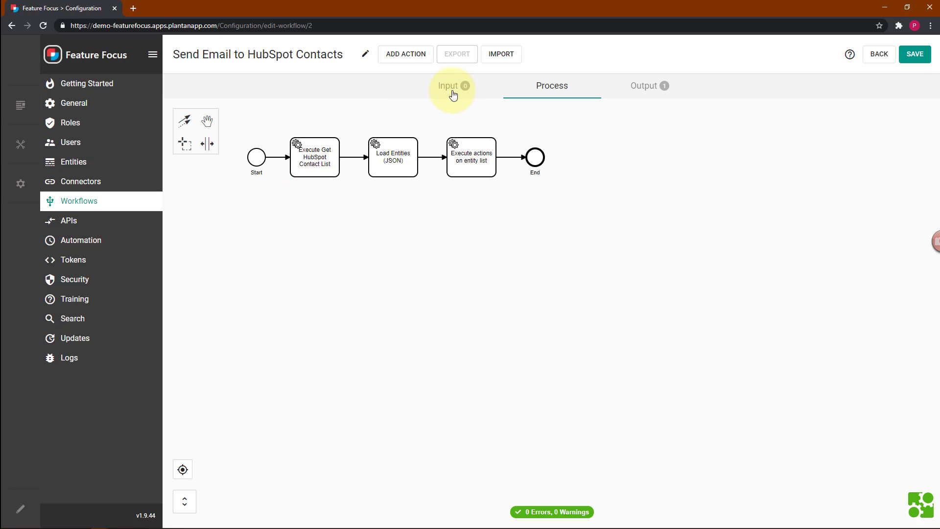
left_click(454, 93)
left_click(189, 156)
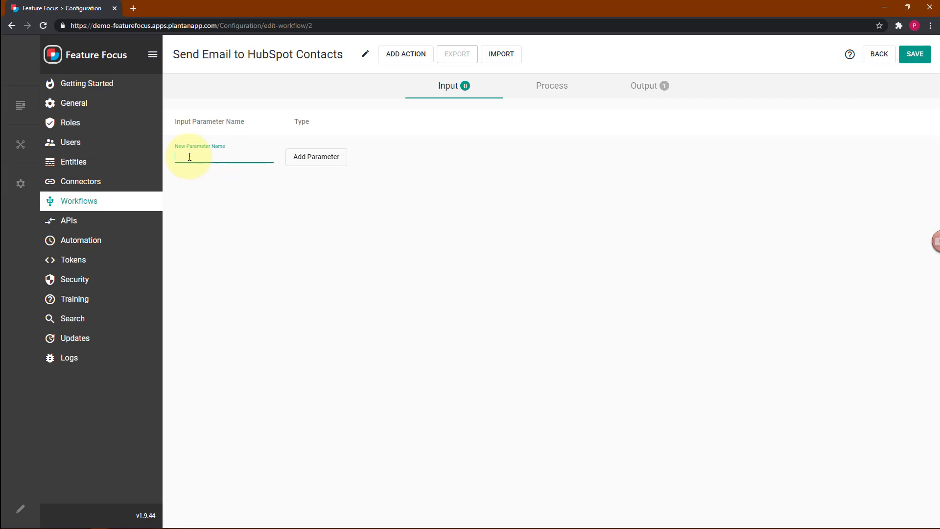
type("ListID")
left_click(291, 157)
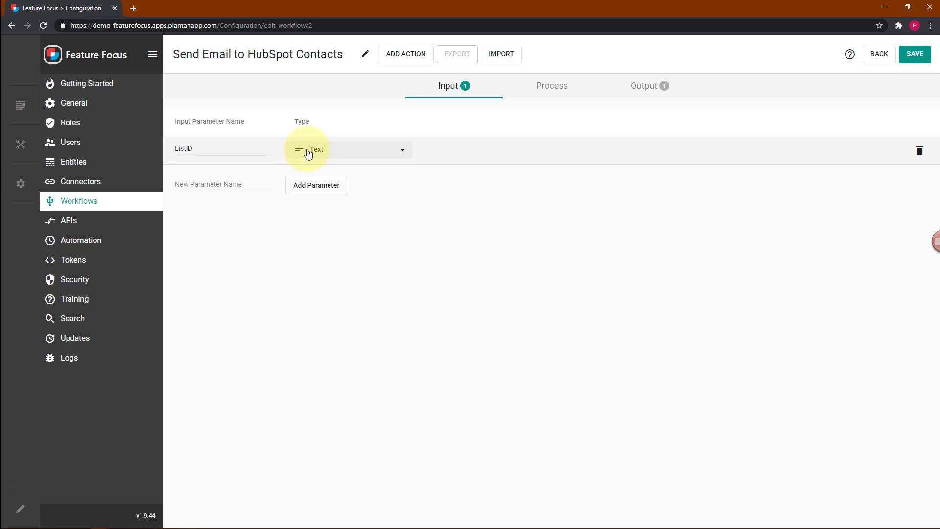
Set the ListID input parameter's type to Number and save the workflow.
left_click(304, 151)
left_click(374, 323)
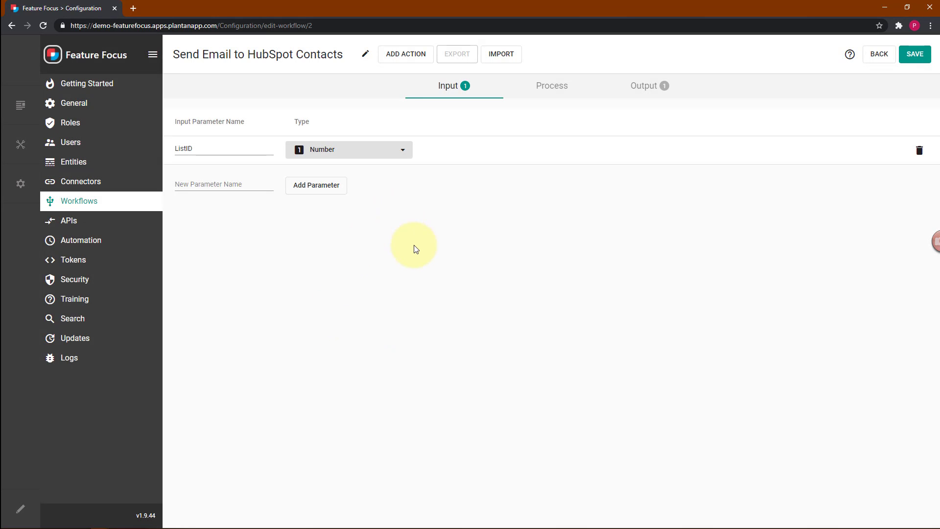
left_click(914, 56)
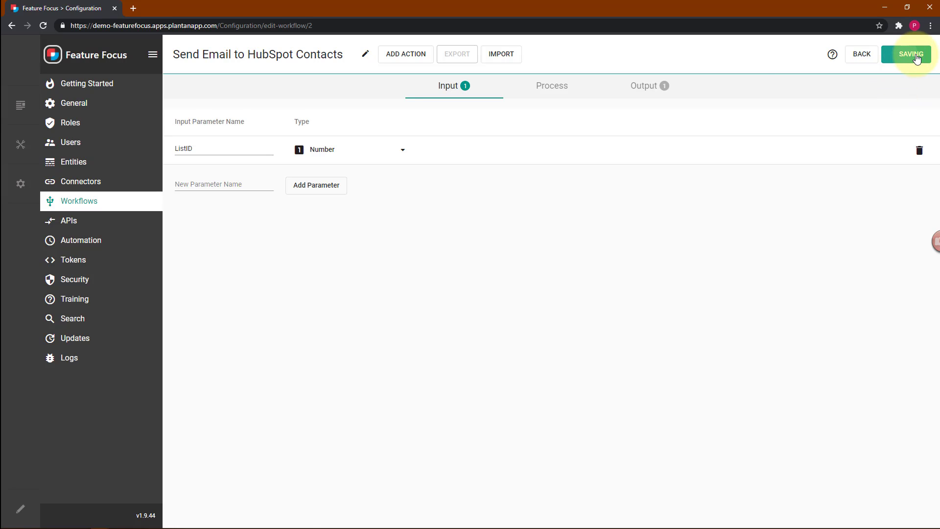
Run a test of the Send Email to HubSpot Contacts workflow with ListID set to 1.
mouse_move(830, 195)
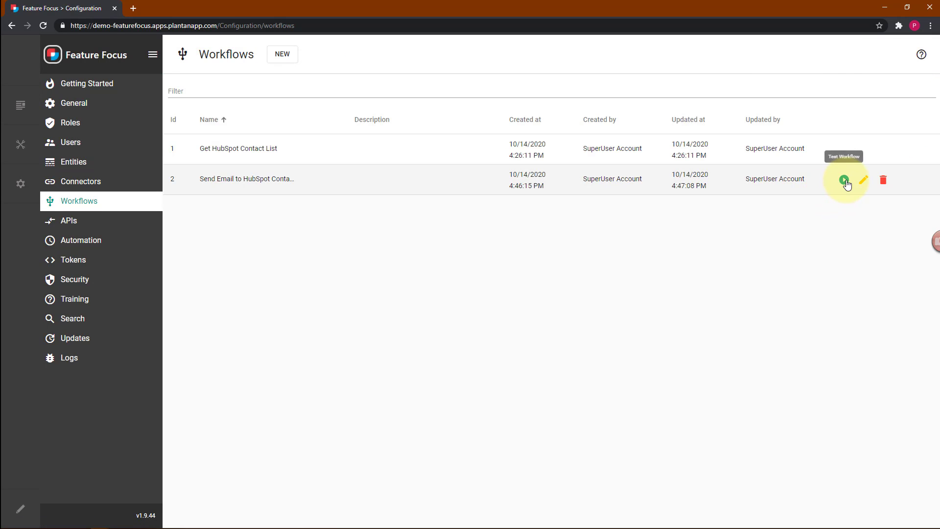
left_click(845, 180)
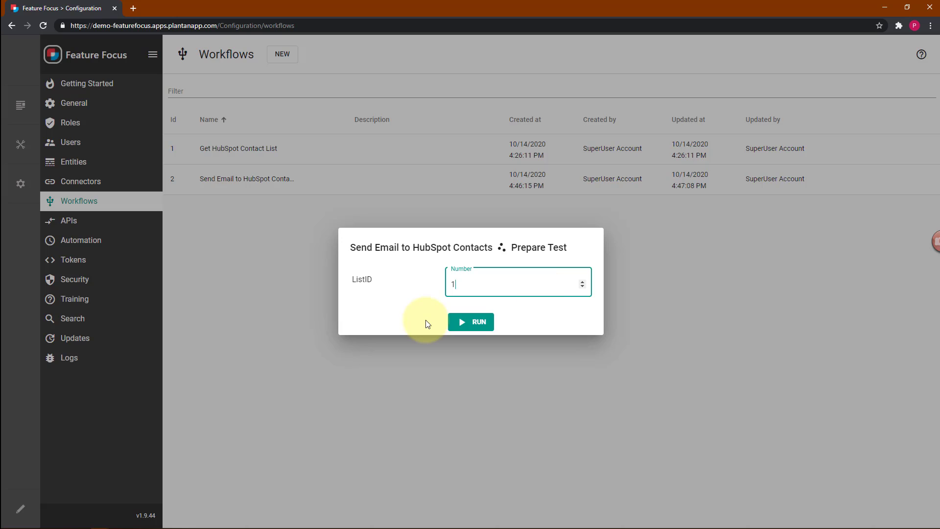
left_click(472, 323)
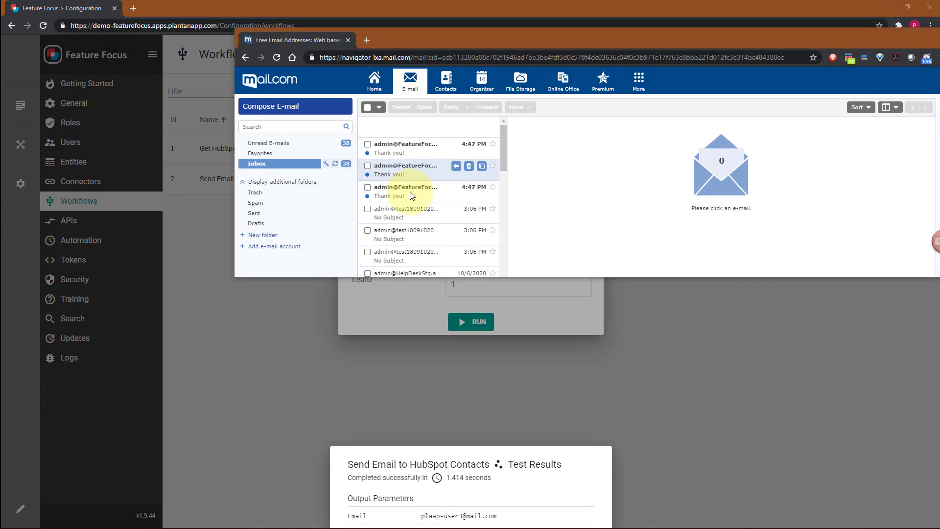
In the mail.com inbox, open each of the three new "Thank you!" emails and read the greeting and message.
left_click(411, 196)
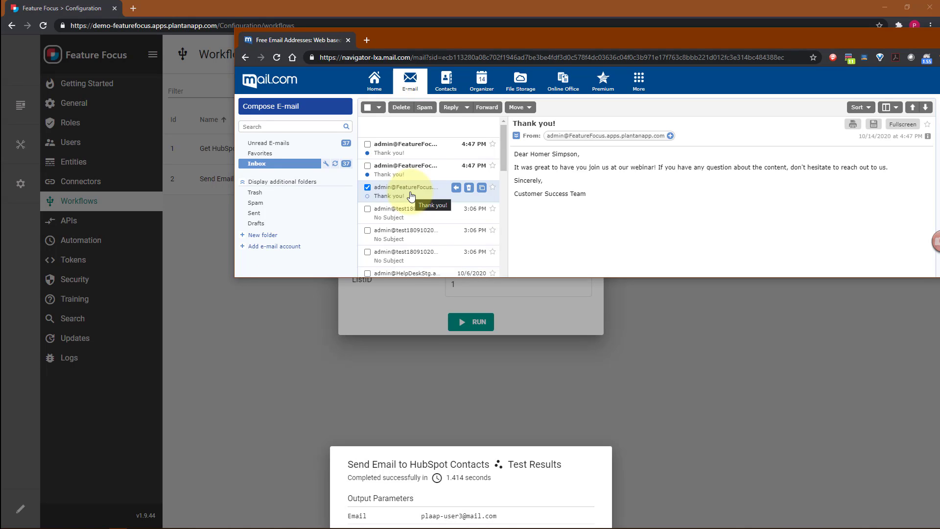
left_click(402, 169)
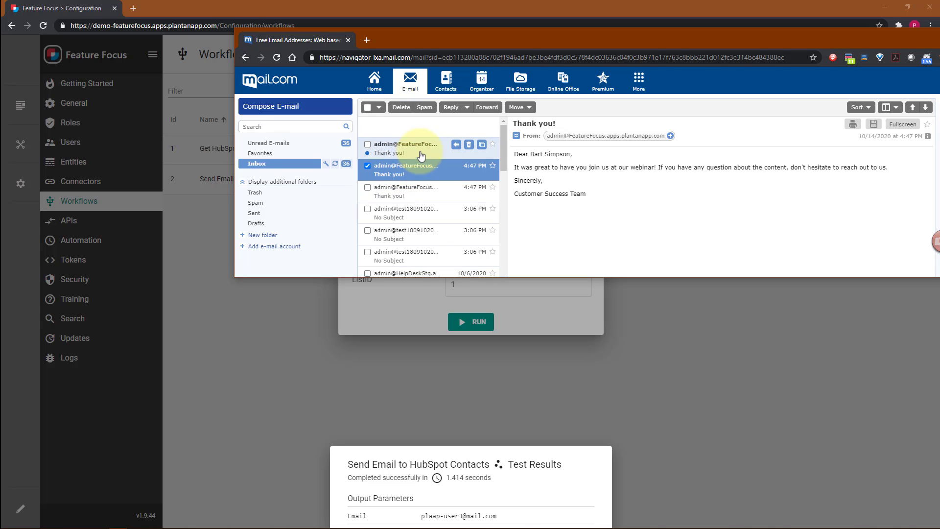
left_click(420, 154)
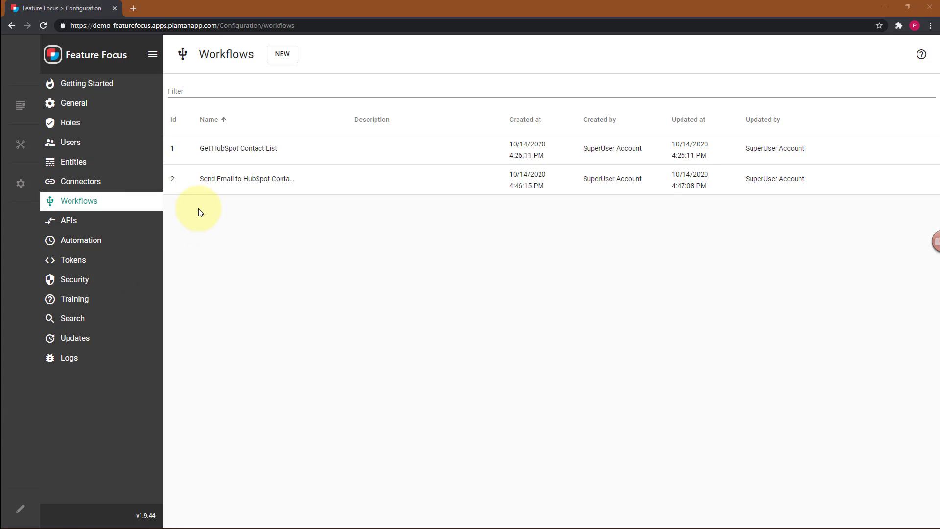
Back in Feature Focus, leave the configuration, go to the Demos page and open its form for customization.
left_click(84, 55)
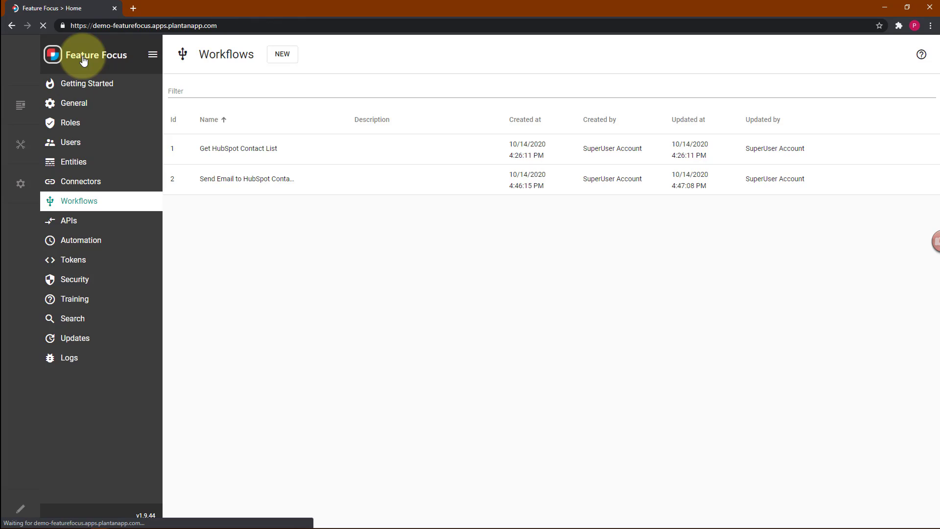
left_click(46, 170)
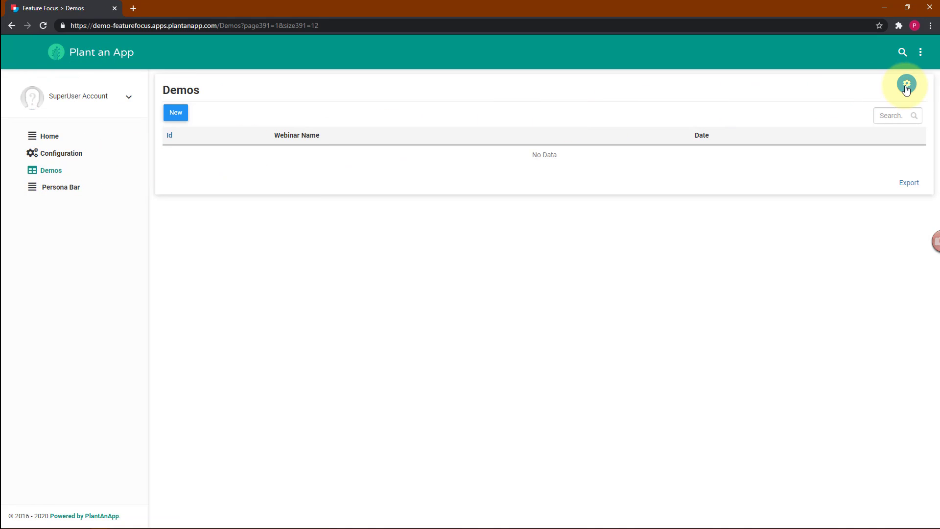
left_click(907, 86)
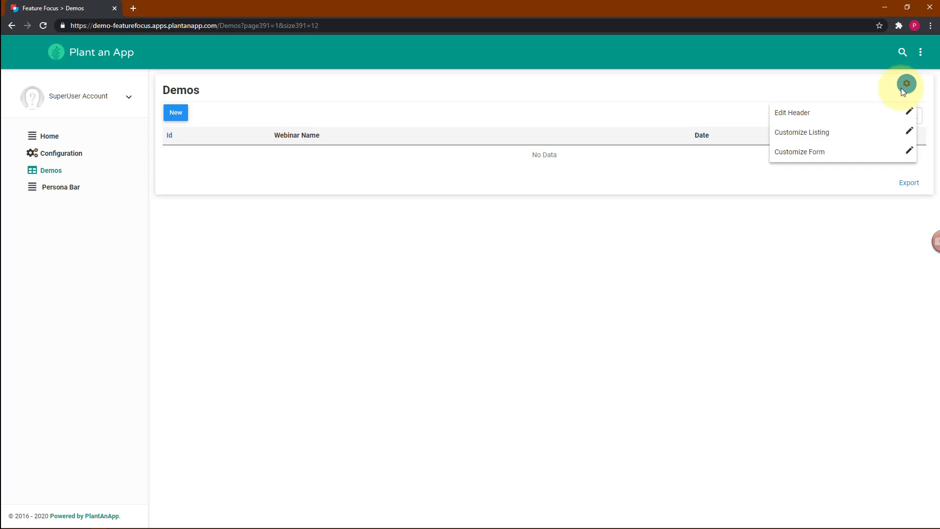
left_click(801, 152)
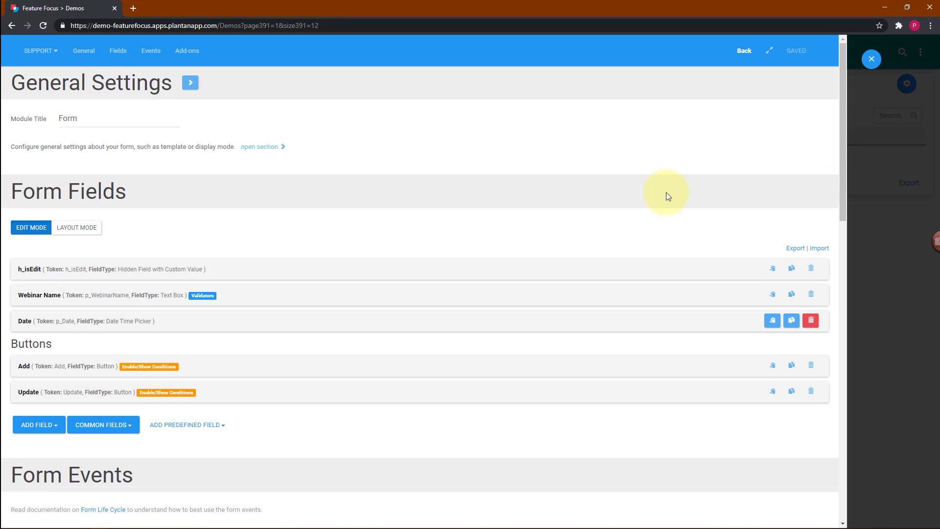
Expand the form's Add button and start adding a PlantAnApp Workflows action to its On Click Handler.
left_click(57, 371)
scroll(57, 374, "down", 10)
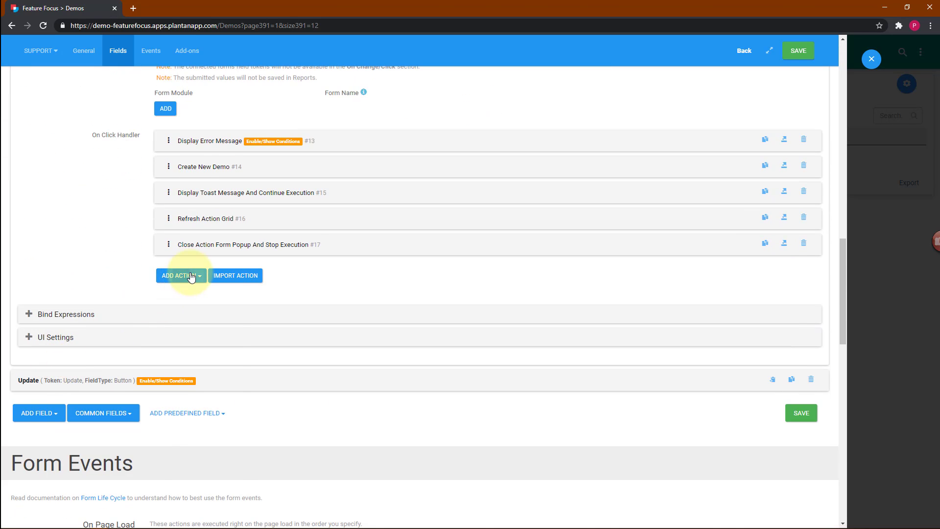
left_click(182, 273)
scroll(191, 277, "down", 5)
mouse_move(189, 316)
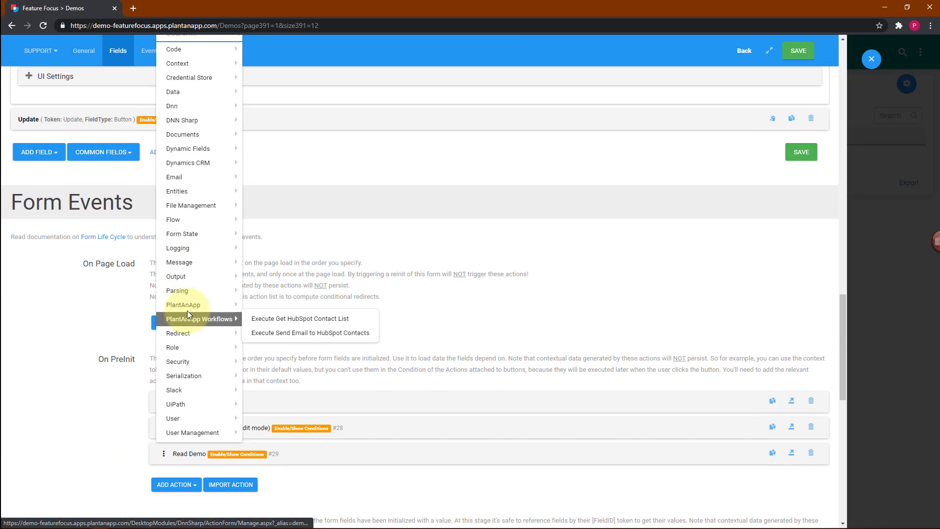